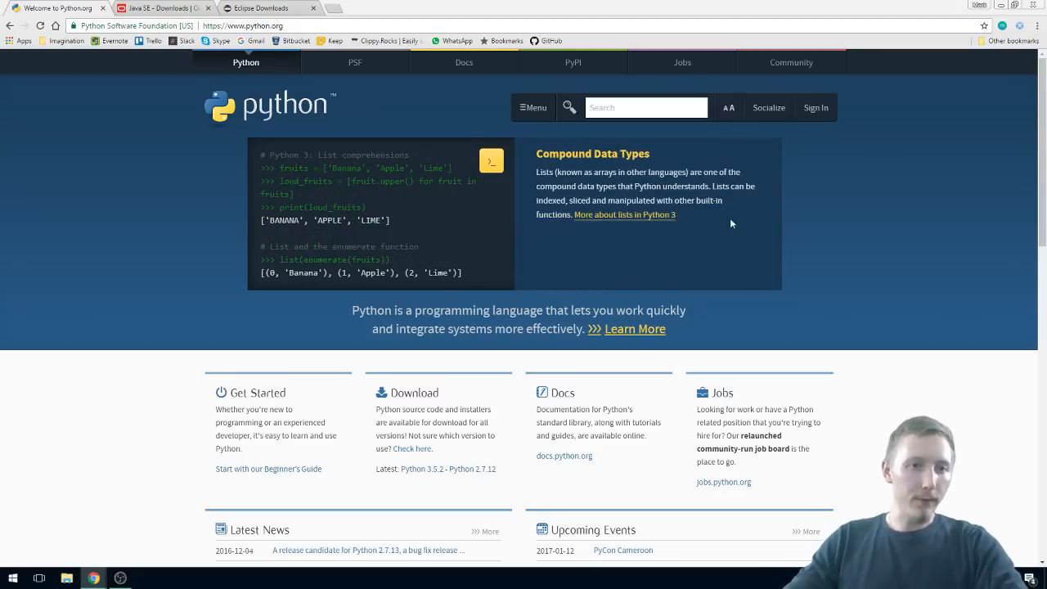
Step: Search the web for "jdk download" and open Oracle's Java SE Downloads page
left_click(154, 11)
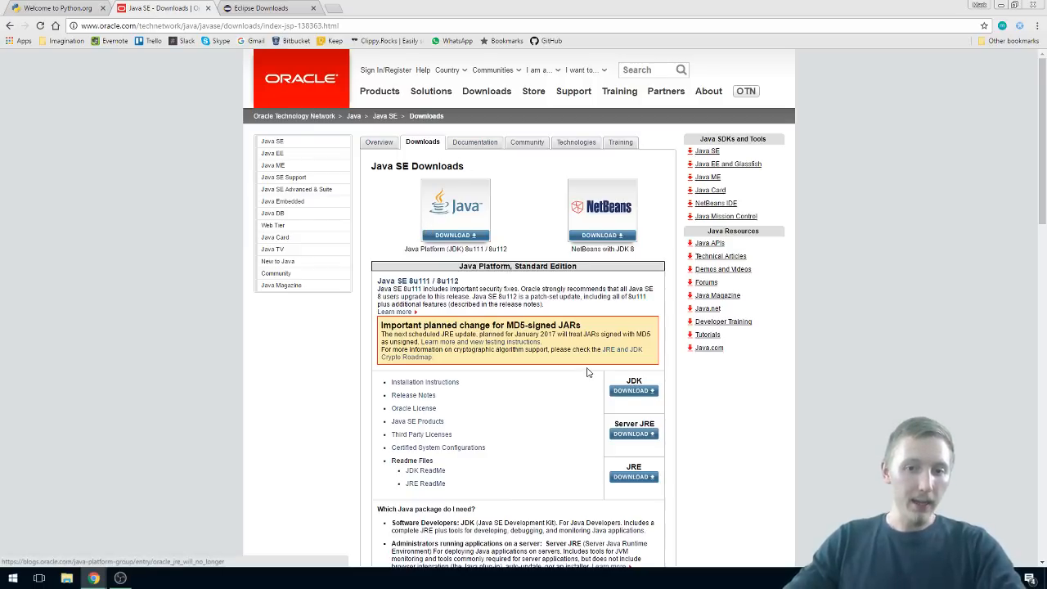
left_click(187, 26)
type("jdk downl")
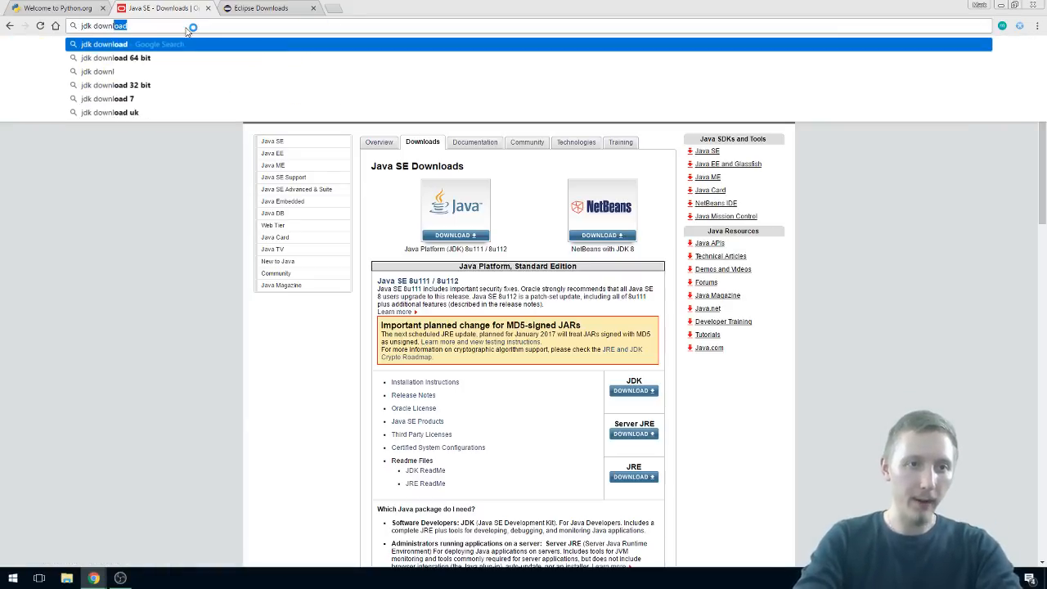
key("Return")
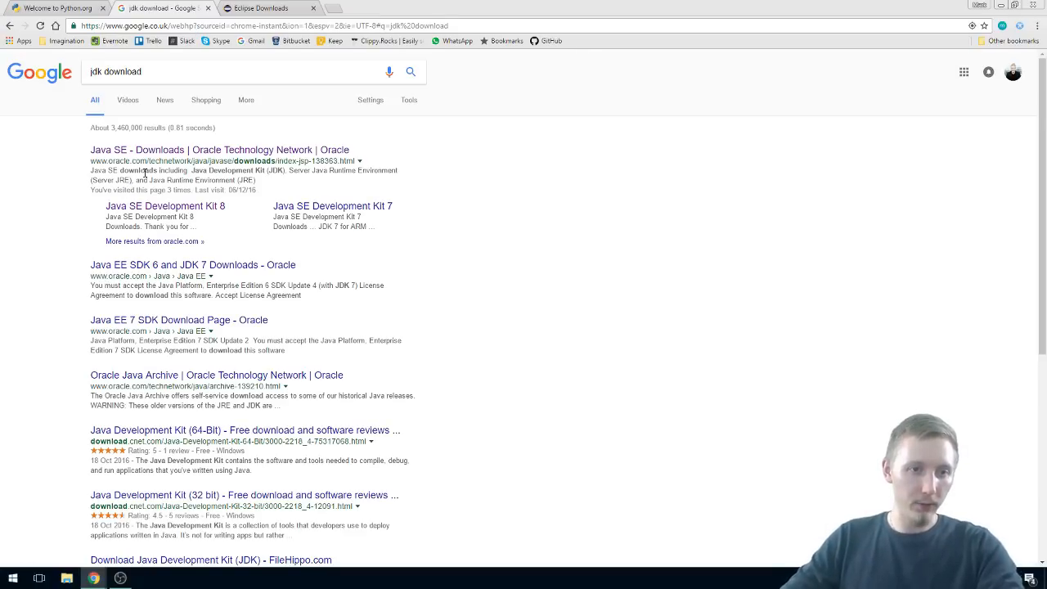
left_click(156, 152)
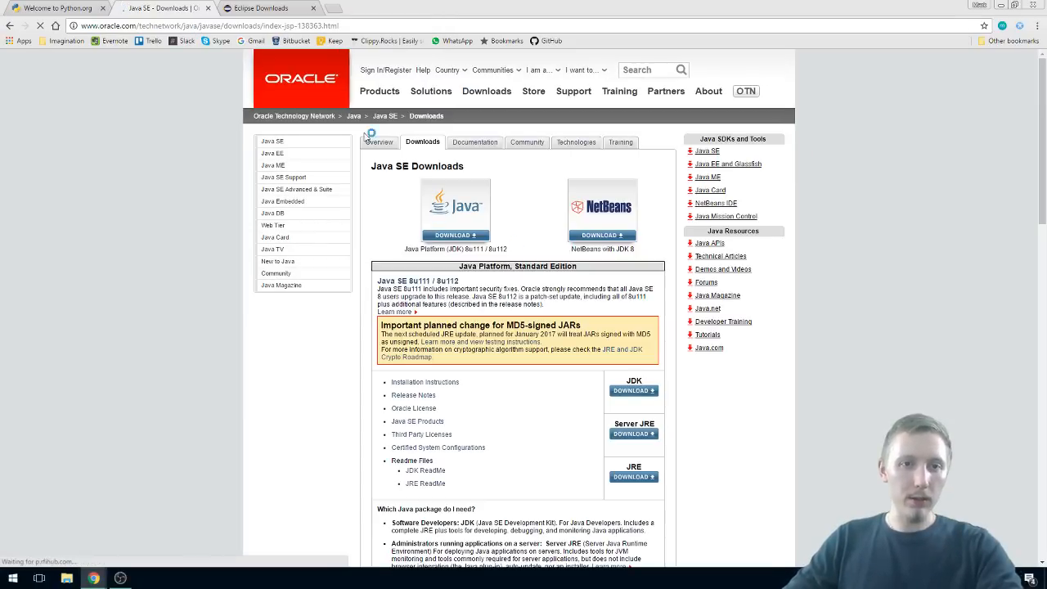
Step: View the Eclipse downloads page, comparing it with the Java SE Downloads page
left_click(264, 8)
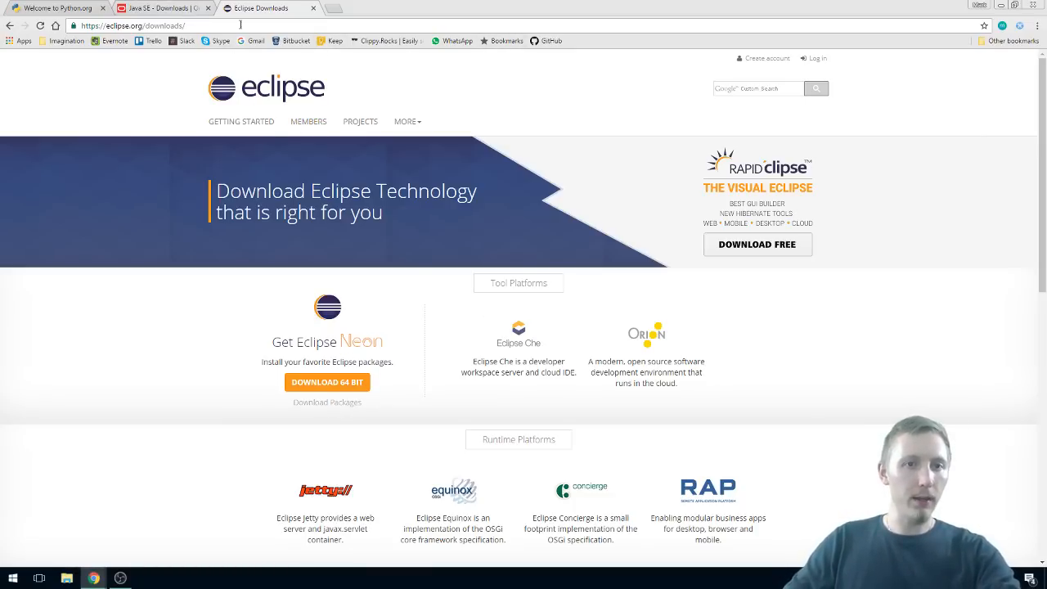
left_click(174, 7)
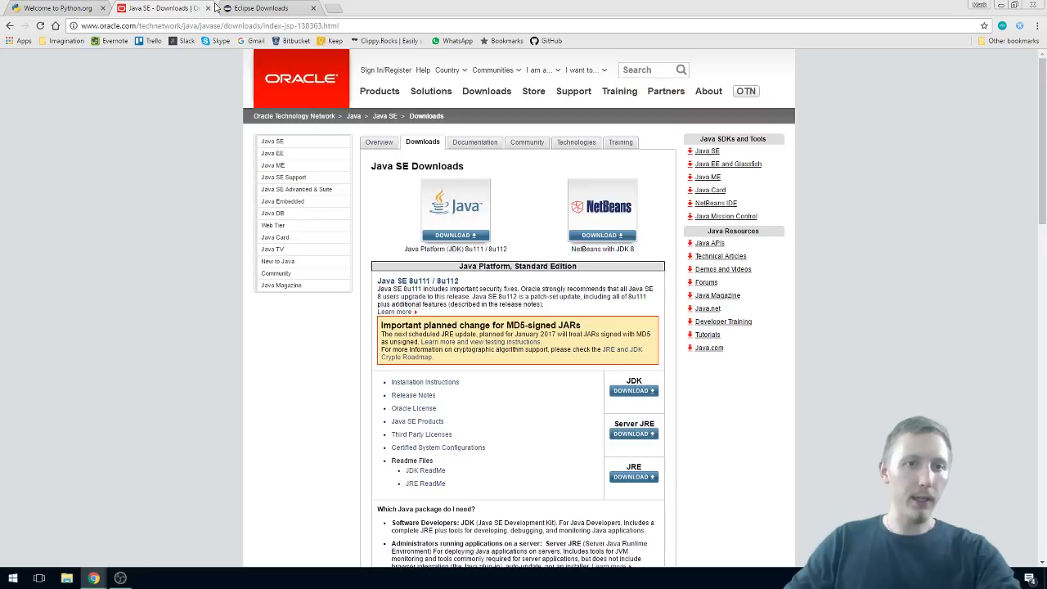
left_click(258, 7)
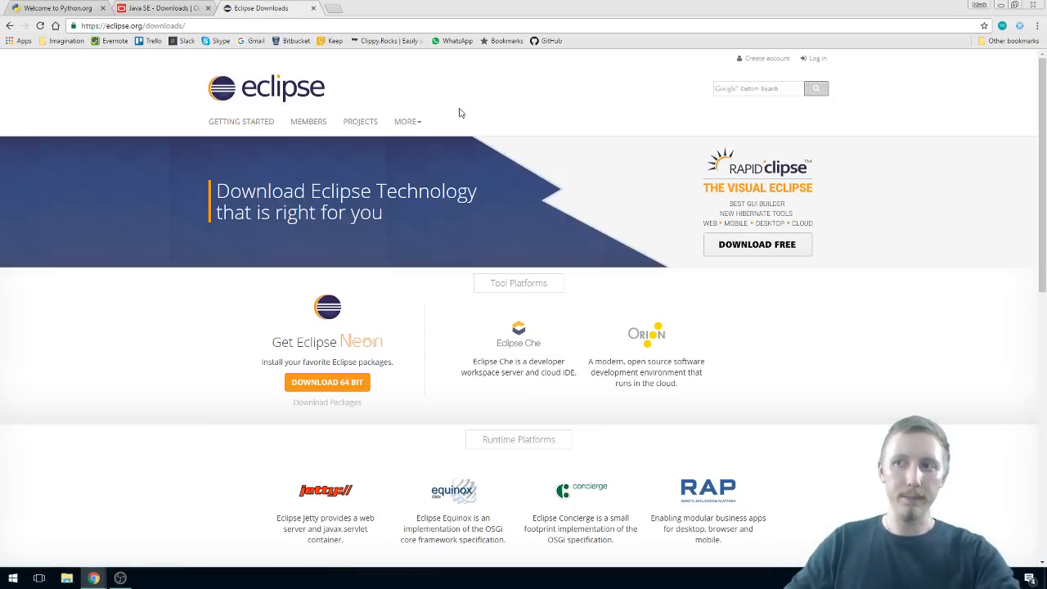
Step: Open the Python 3.5.2 release page from the python.org homepage and go to its Files list
left_click(56, 8)
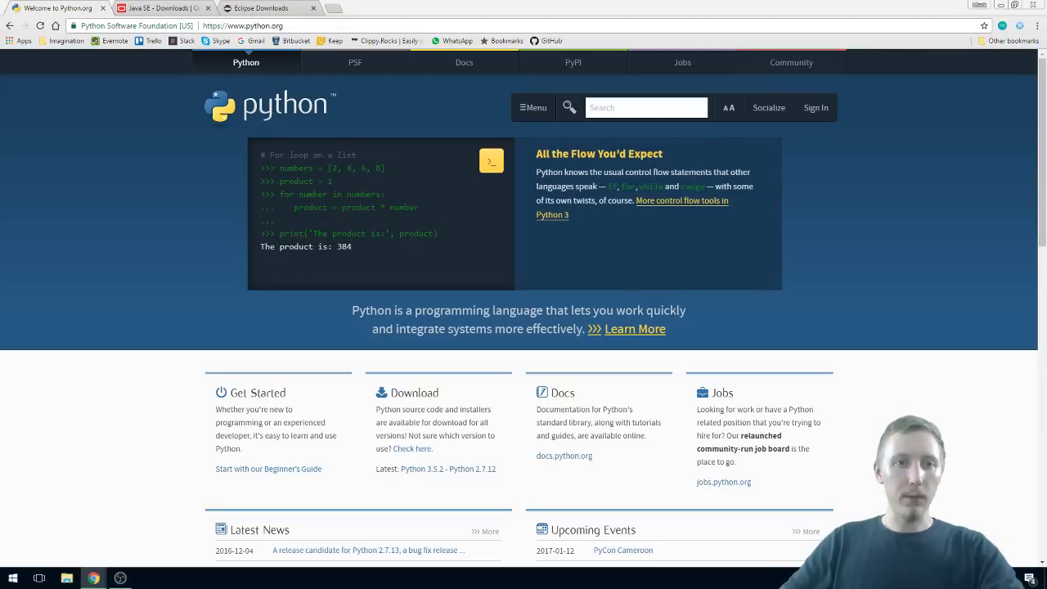
left_click(295, 26)
scroll(526, 277, "down", 2)
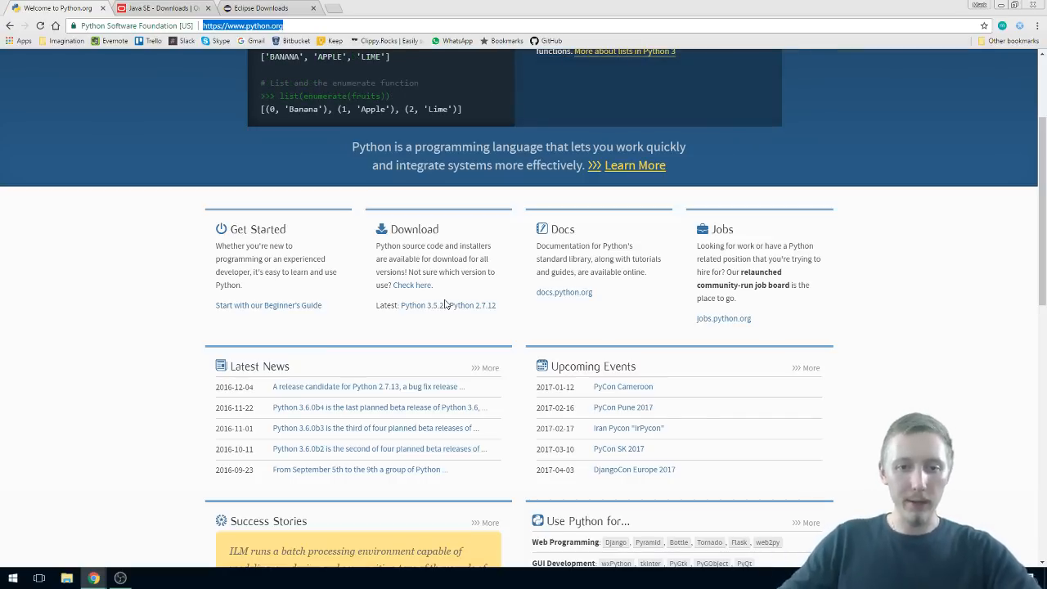
left_click(418, 308)
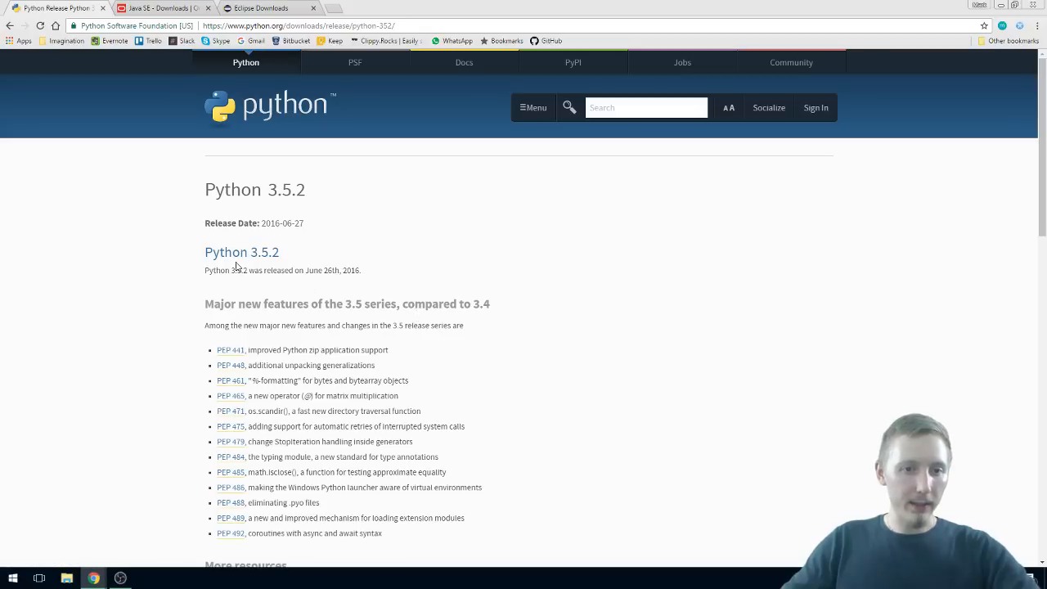
scroll(256, 249, "down", 4)
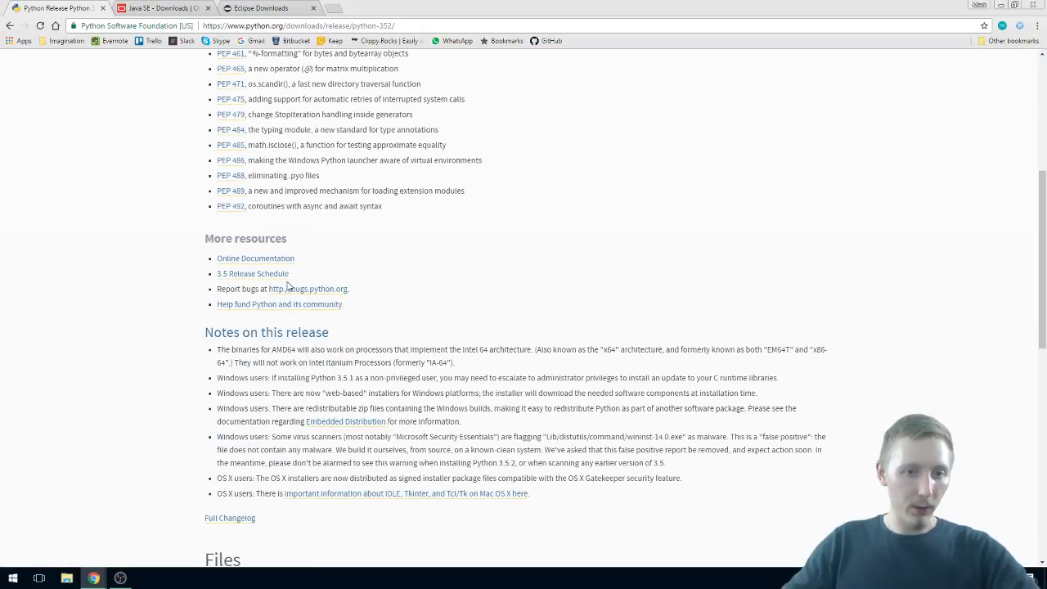
scroll(268, 237, "down", 6)
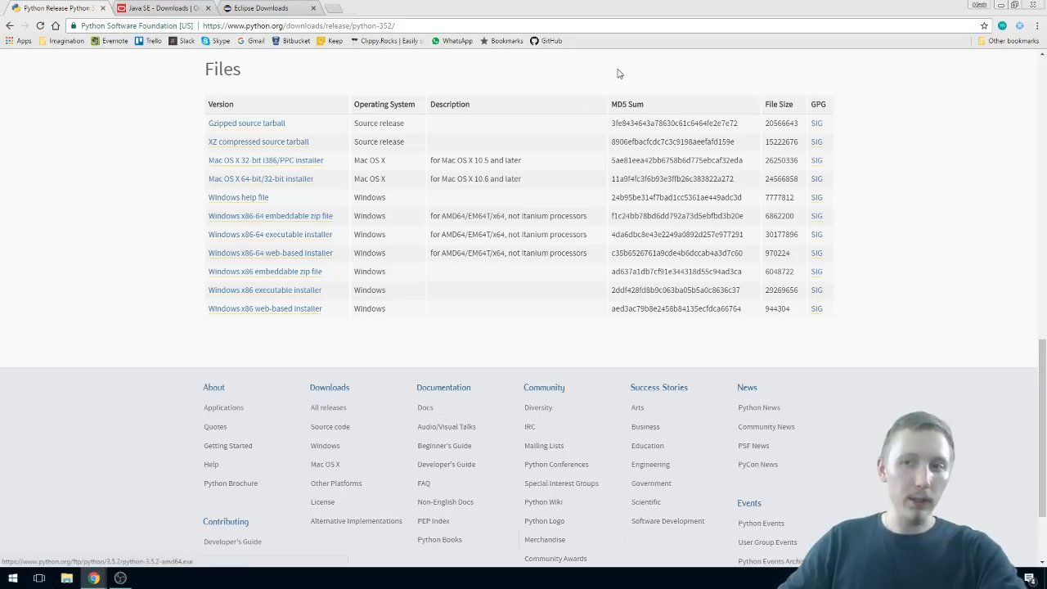
left_click(296, 235)
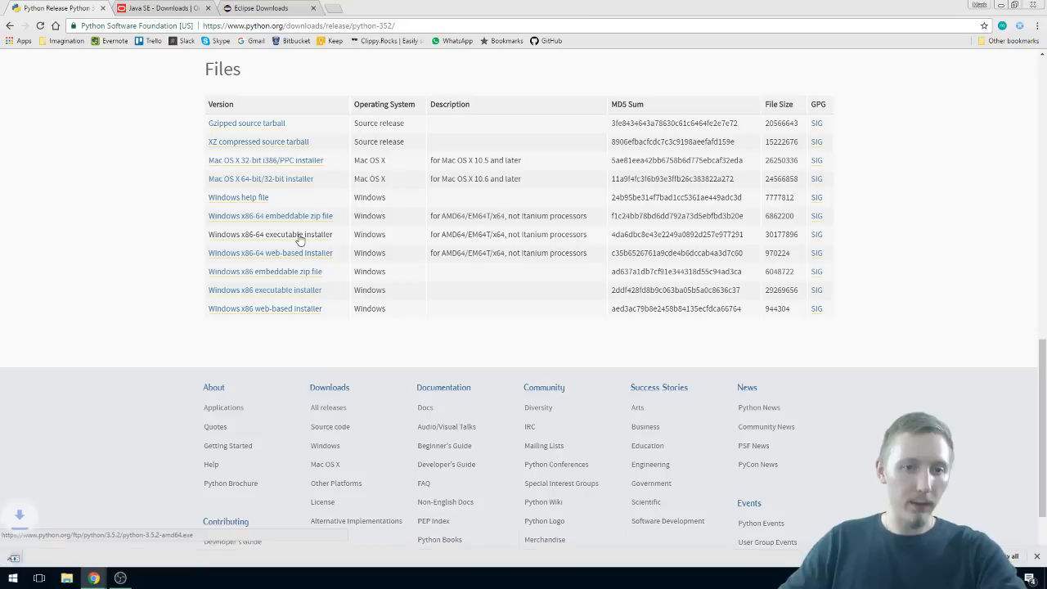
left_click(113, 554)
left_click(147, 537)
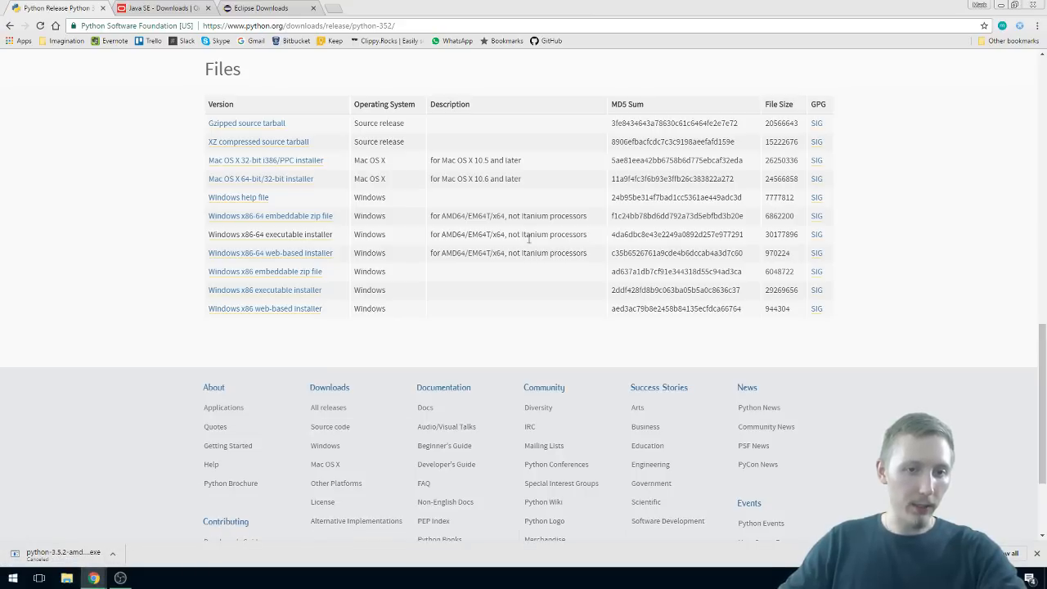
Step: Switch to File Explorer, launch the python-3.5.2-amd64 installer from the Downloads folder, and close the folder window
left_click(1000, 4)
left_click(66, 578)
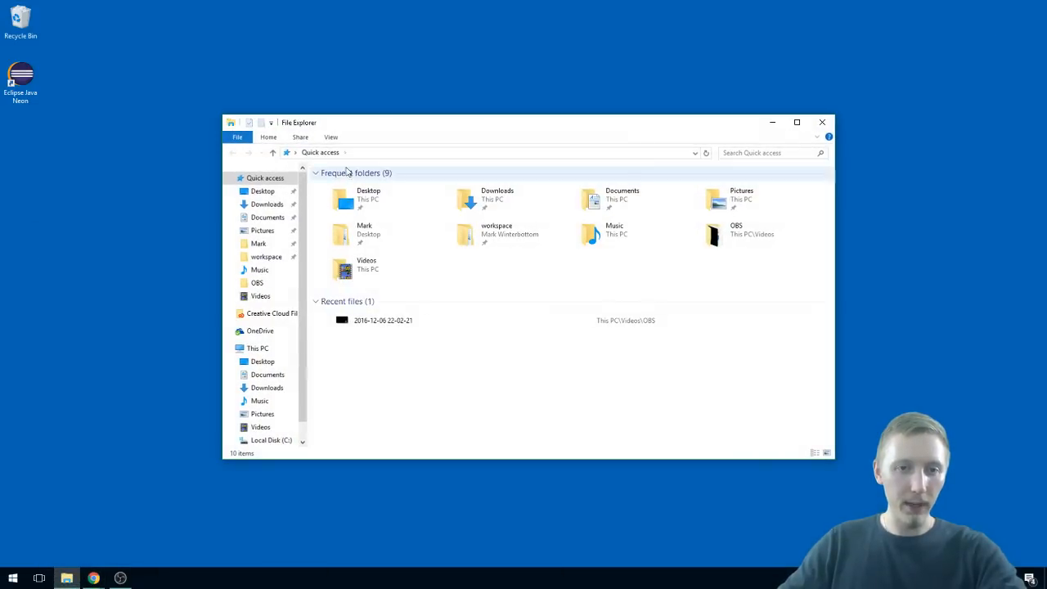
left_click(267, 204)
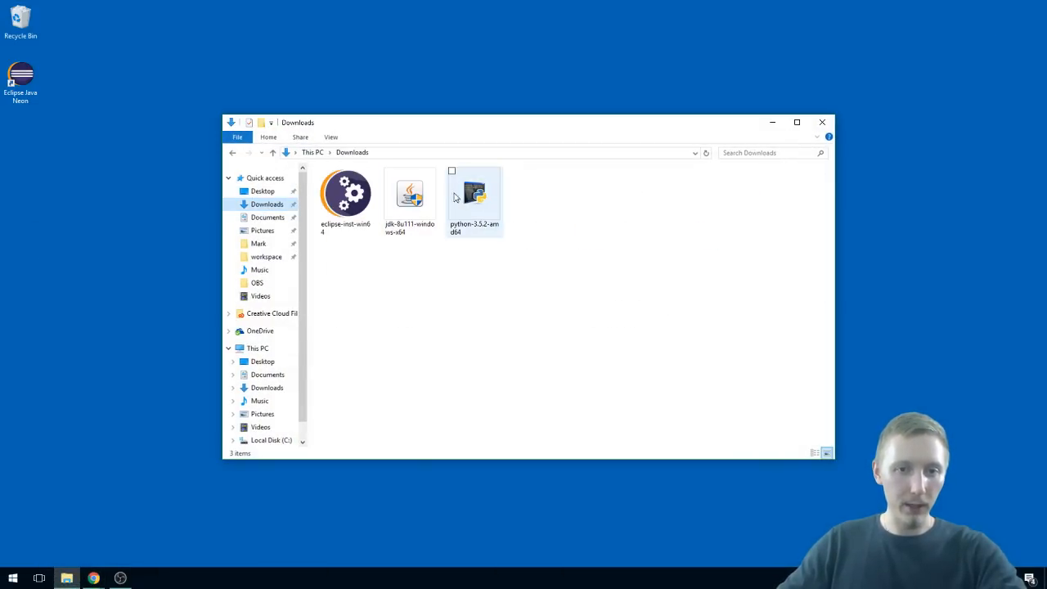
left_click(481, 199)
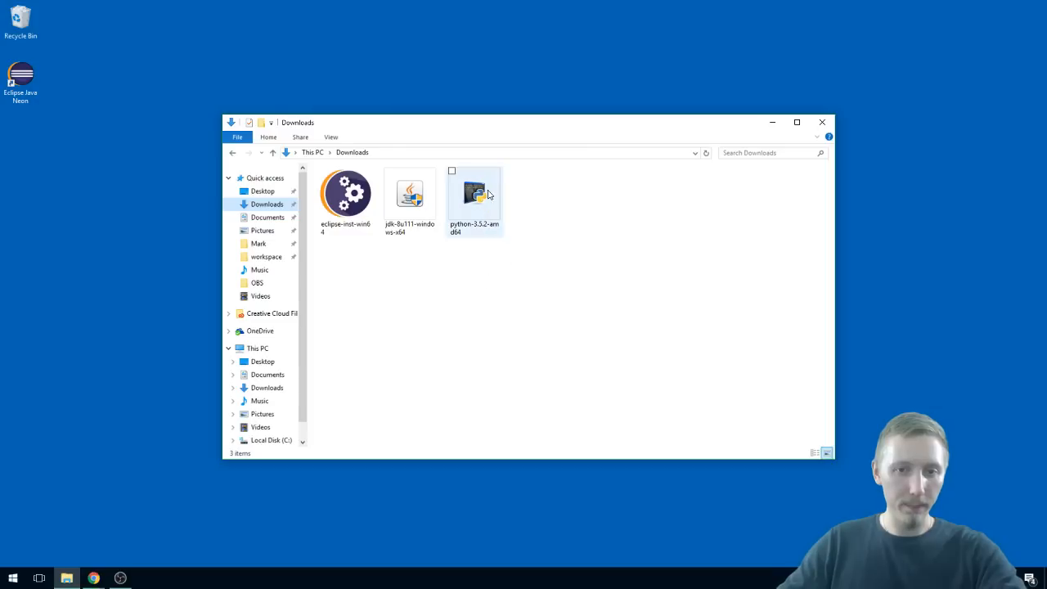
double_click(484, 201)
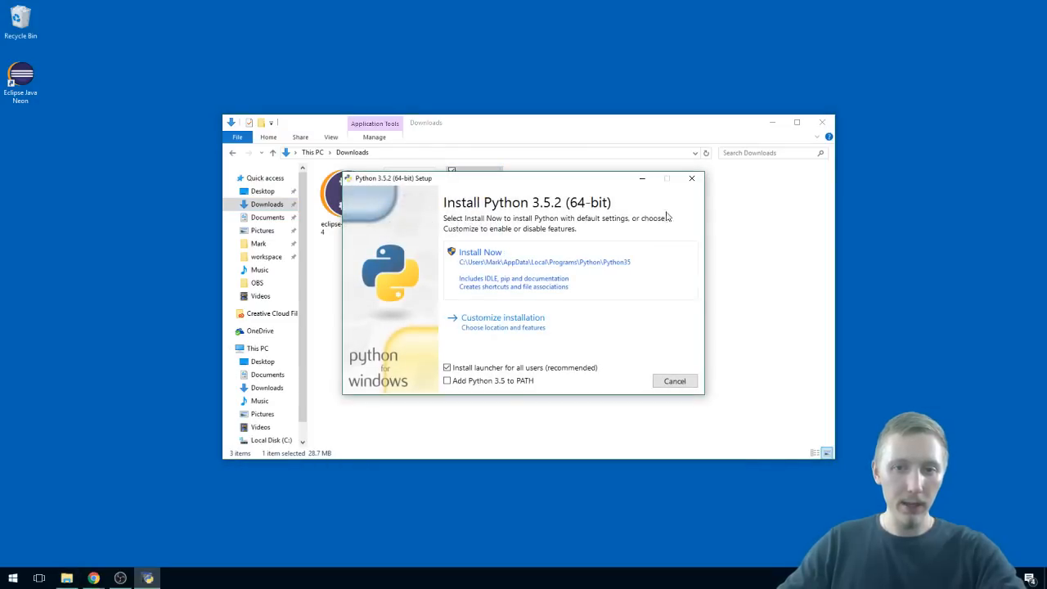
left_click(824, 123)
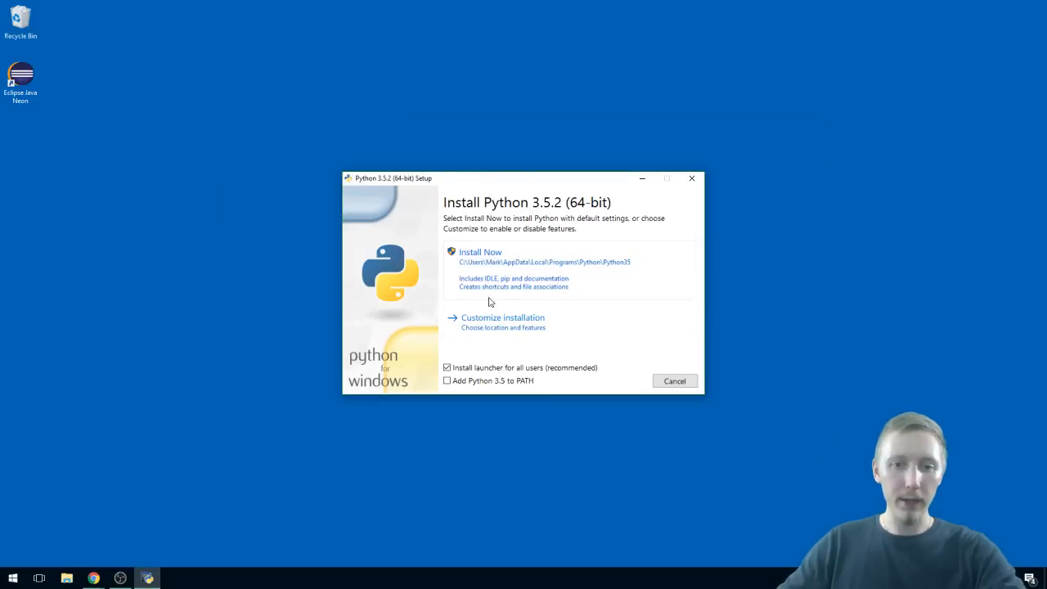
Step: Install Python 3.5.2 with default settings and Python 3.5 added to PATH, and close the setup
left_click(474, 382)
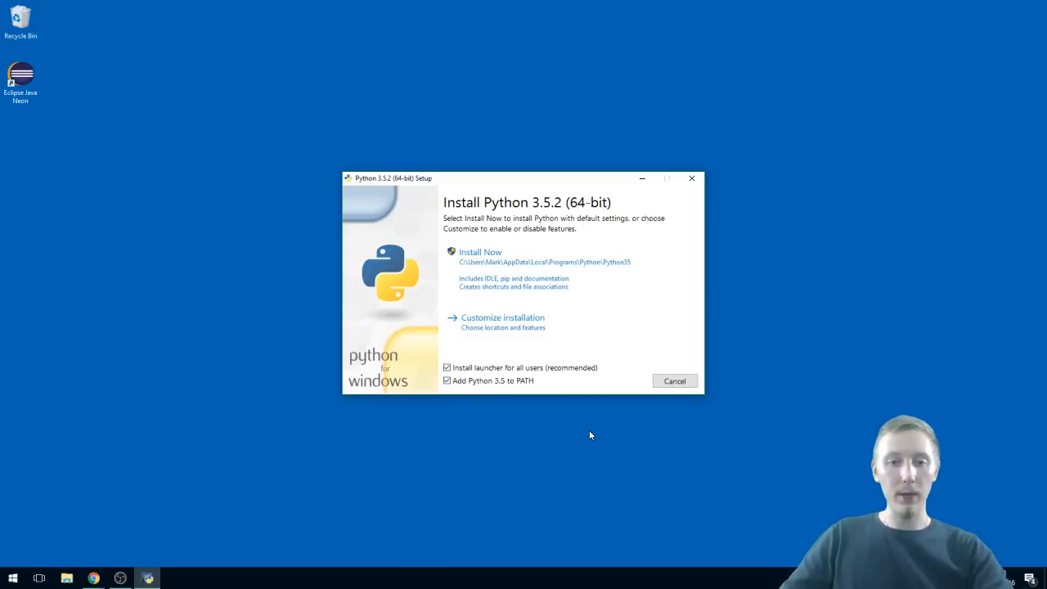
left_click(485, 256)
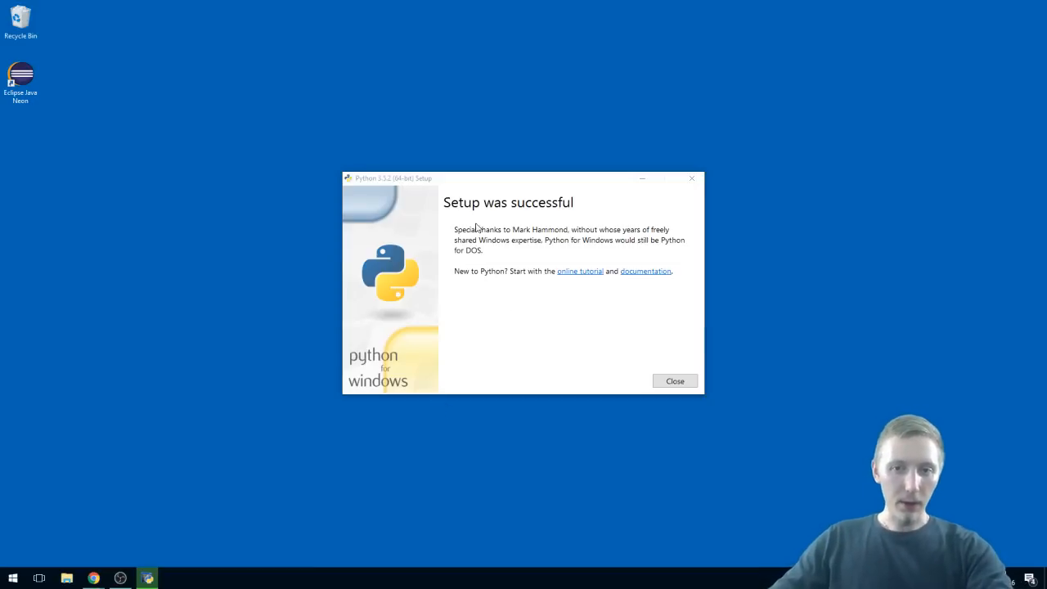
left_click(676, 382)
Step: Open Command Prompt and start the interactive Python interpreter with the command python
left_click(10, 579)
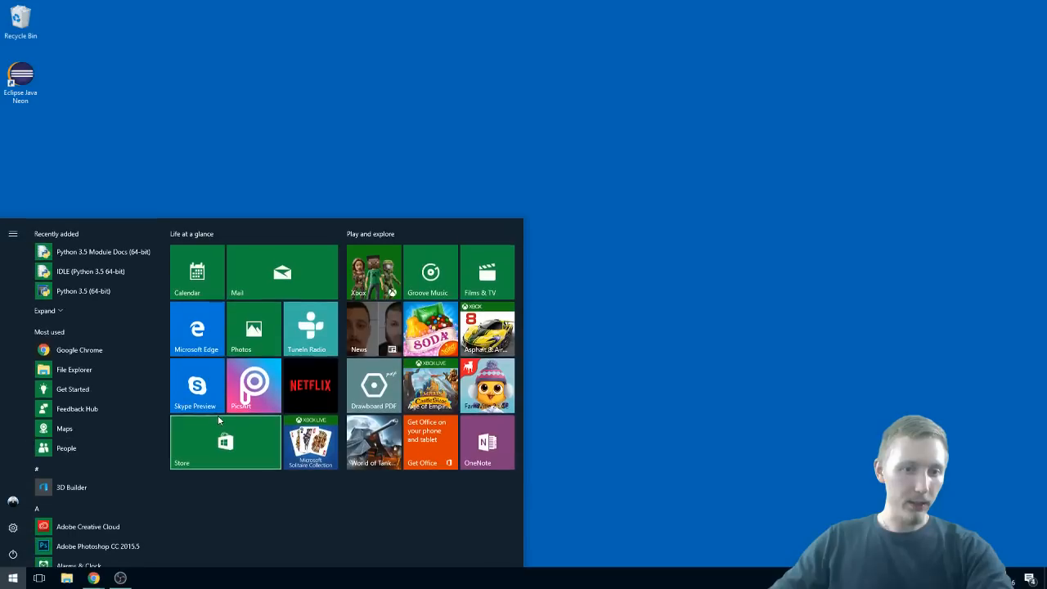
type("cmd")
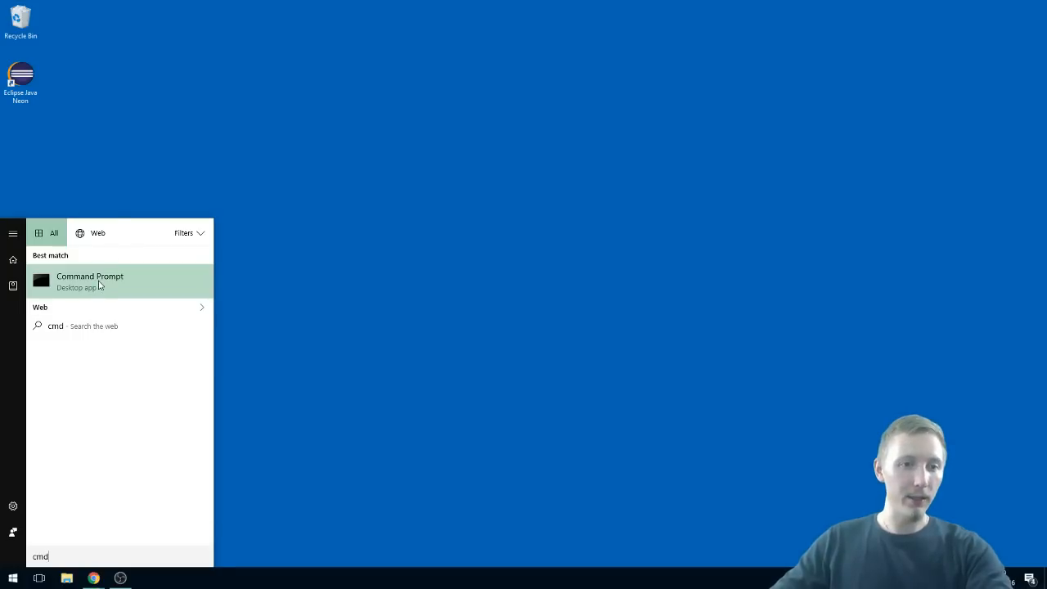
left_click(96, 282)
type("python")
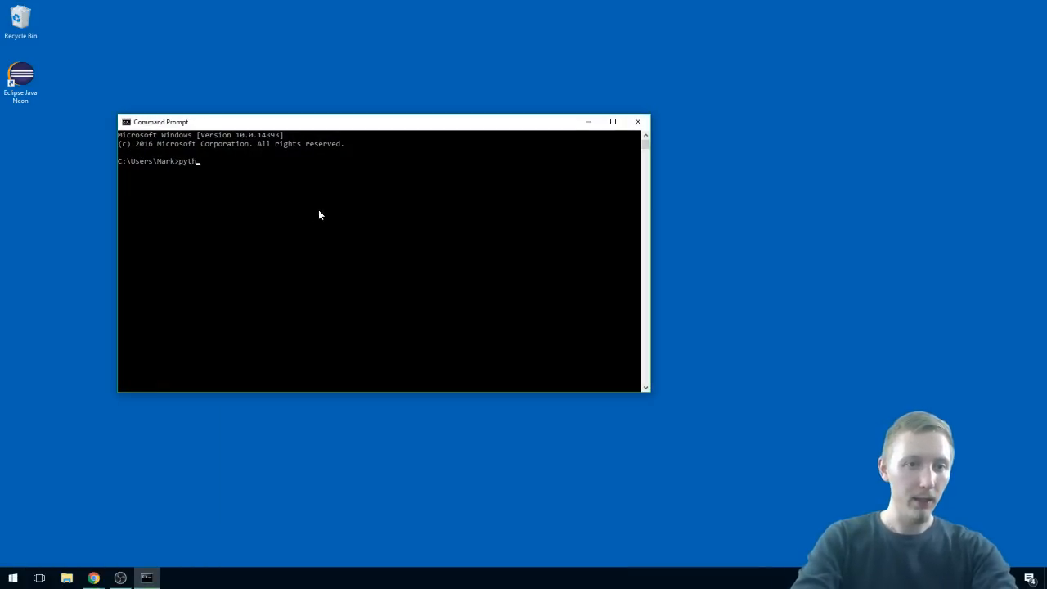
key("Return")
key("Return")
key("Return")
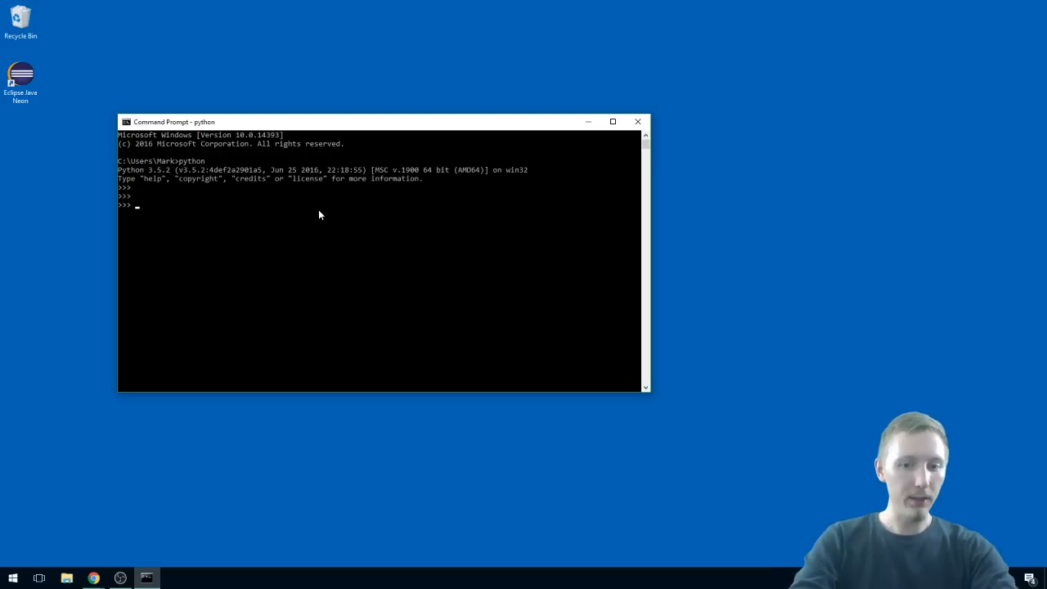
Step: Run print('test') in the Python interpreter
type("print('")
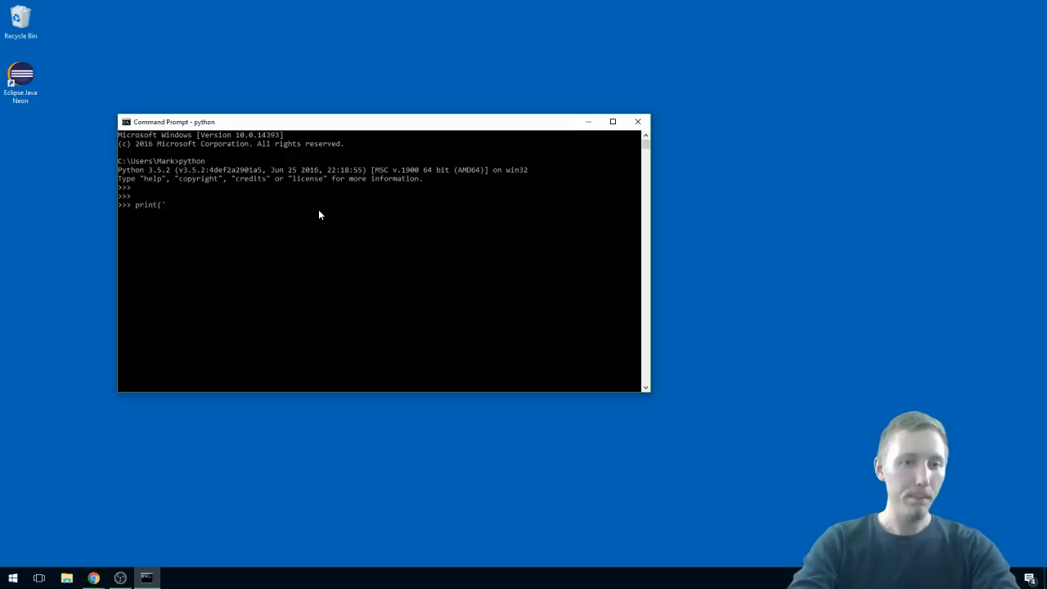
type("test')")
key("Return")
Step: Leave the Python interpreter with exit() and close Command Prompt with exit
type("exit()")
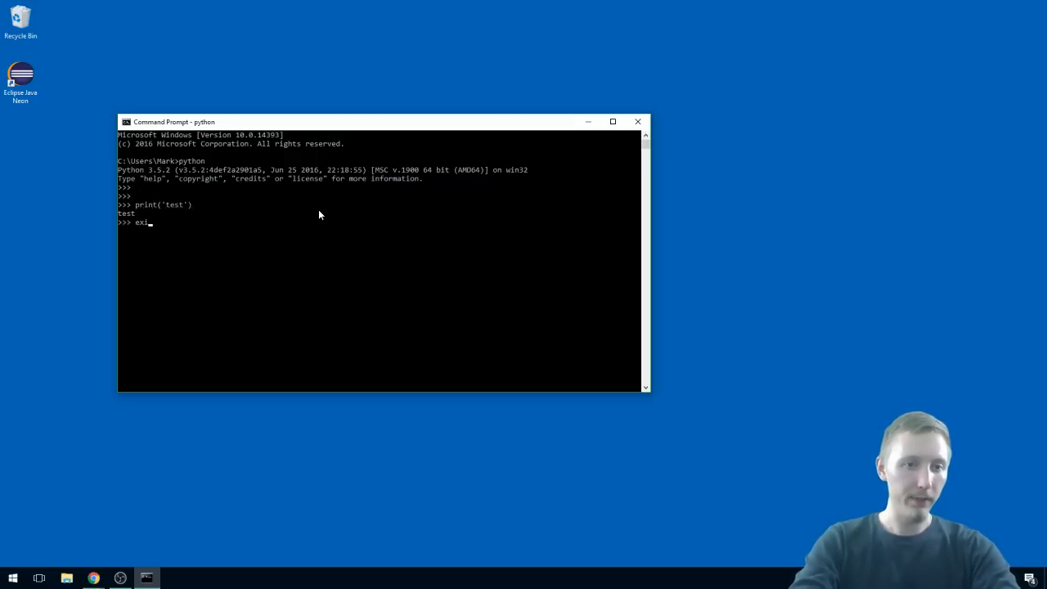
key("Return")
type("exit(")
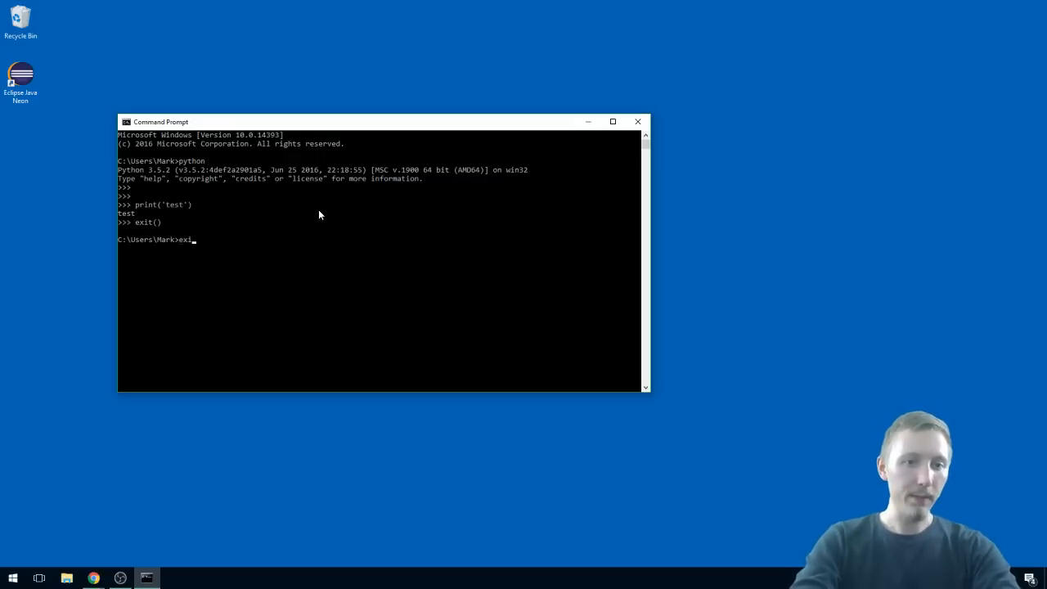
key("Return")
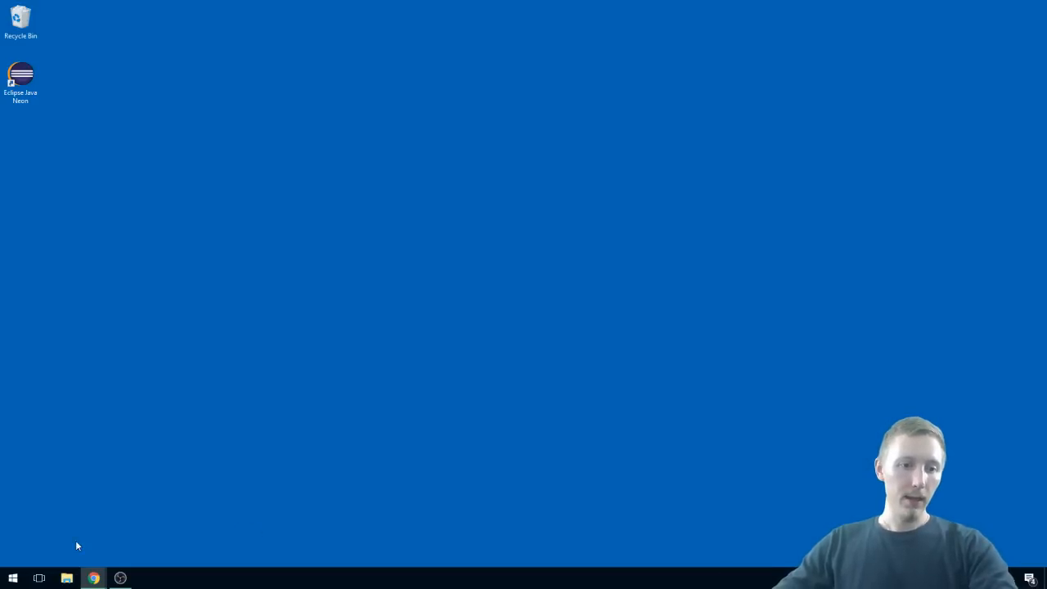
Step: Review the Eclipse and JDK installers in the Downloads folder and close the folder window
left_click(22, 92)
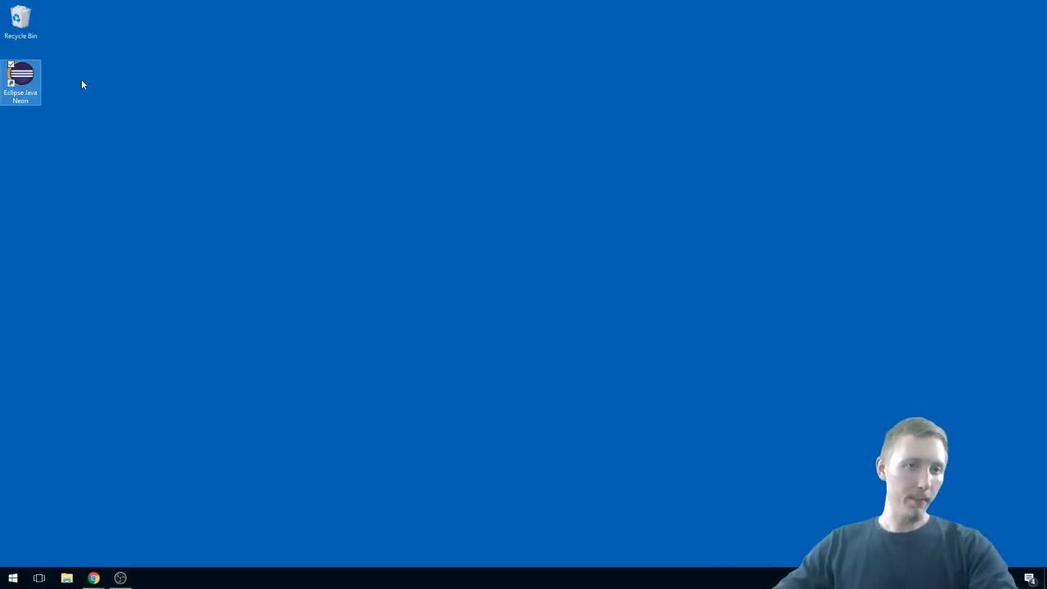
left_click(67, 577)
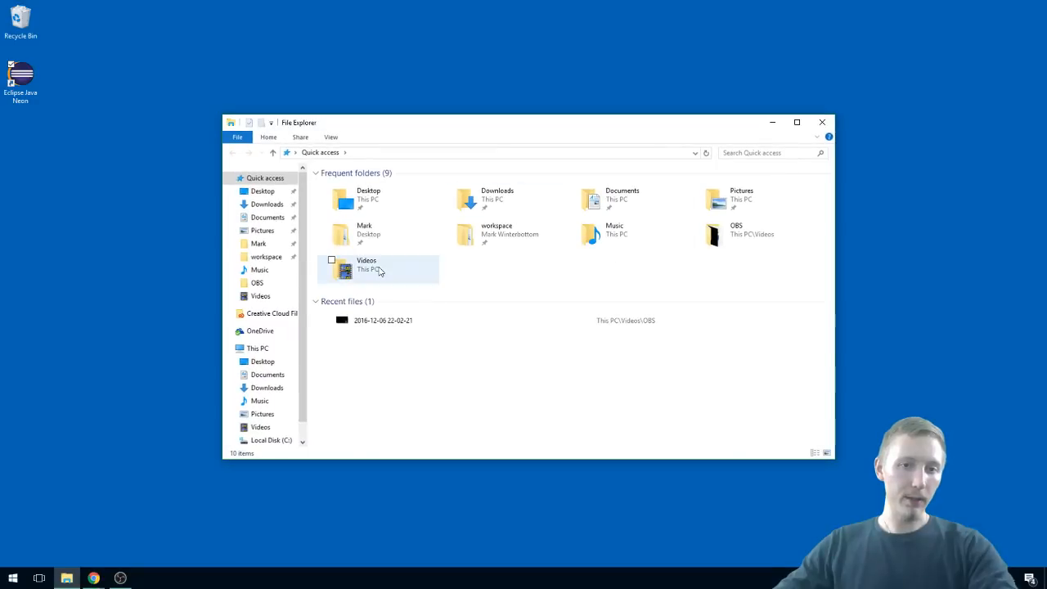
left_click(267, 204)
left_click(486, 287)
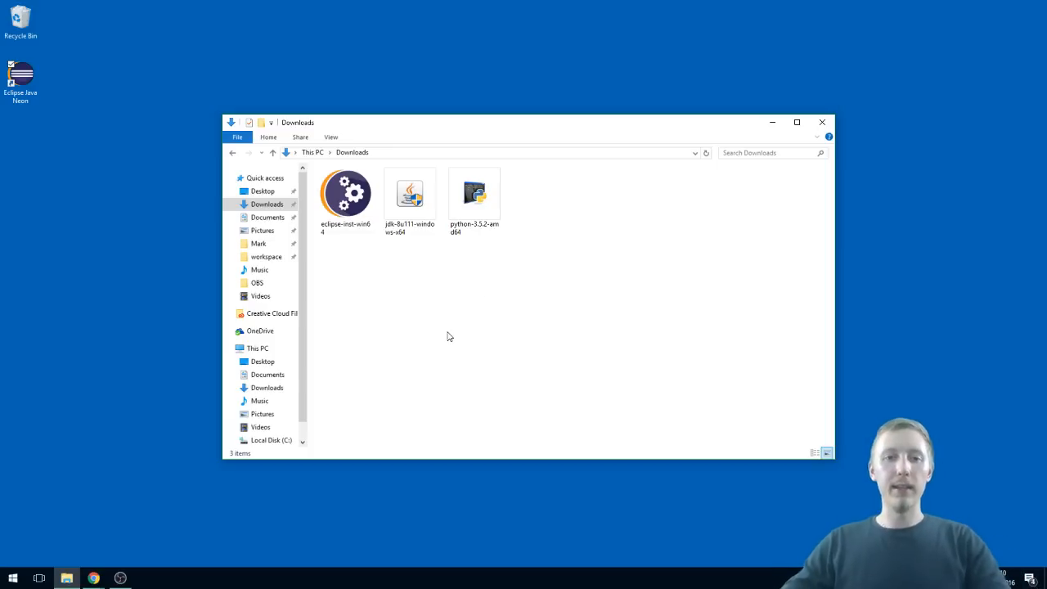
left_click(822, 122)
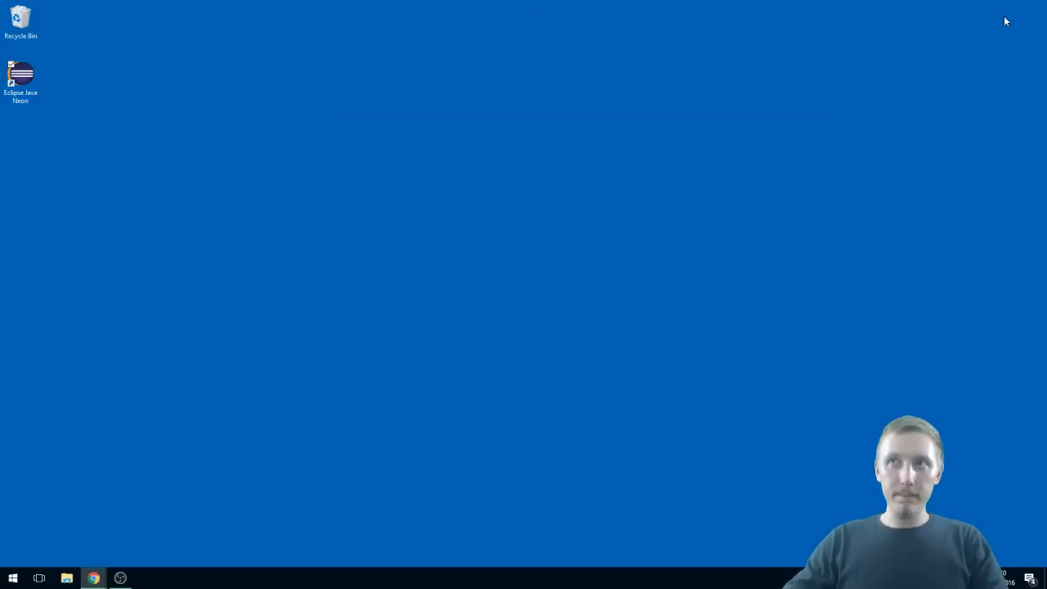
Step: Launch Eclipse Java Neon with the proposed workspace\eclipse folder and make it the default workspace without asking again
double_click(20, 81)
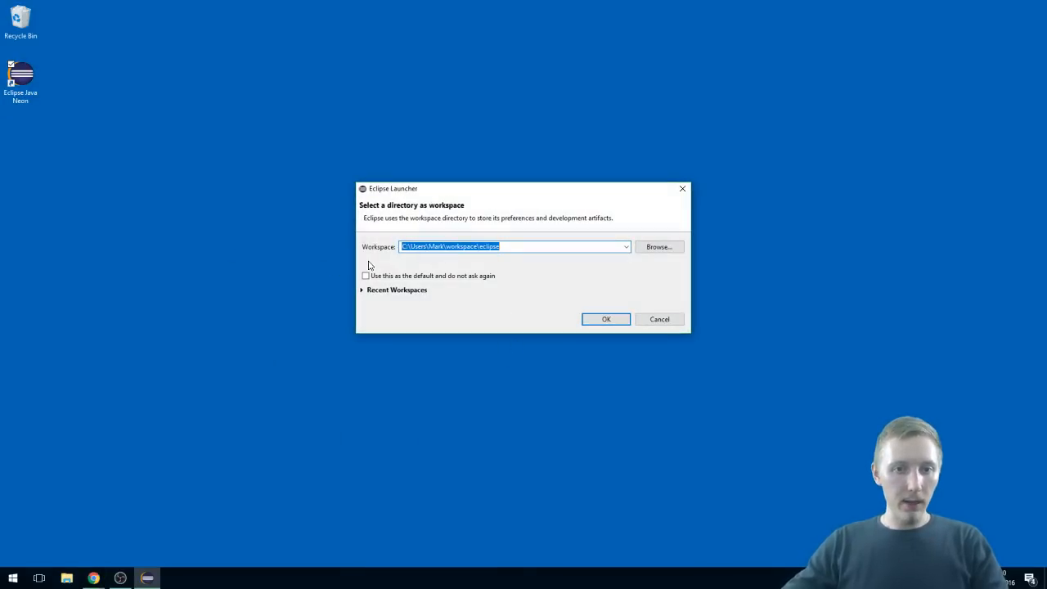
left_click(499, 247)
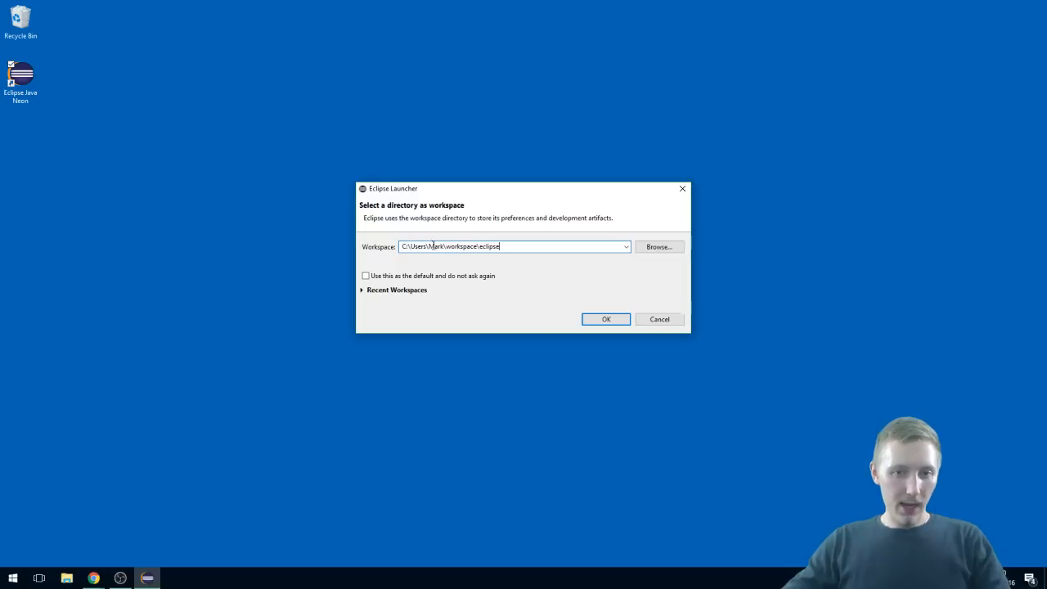
left_click(458, 247)
double_click(488, 246)
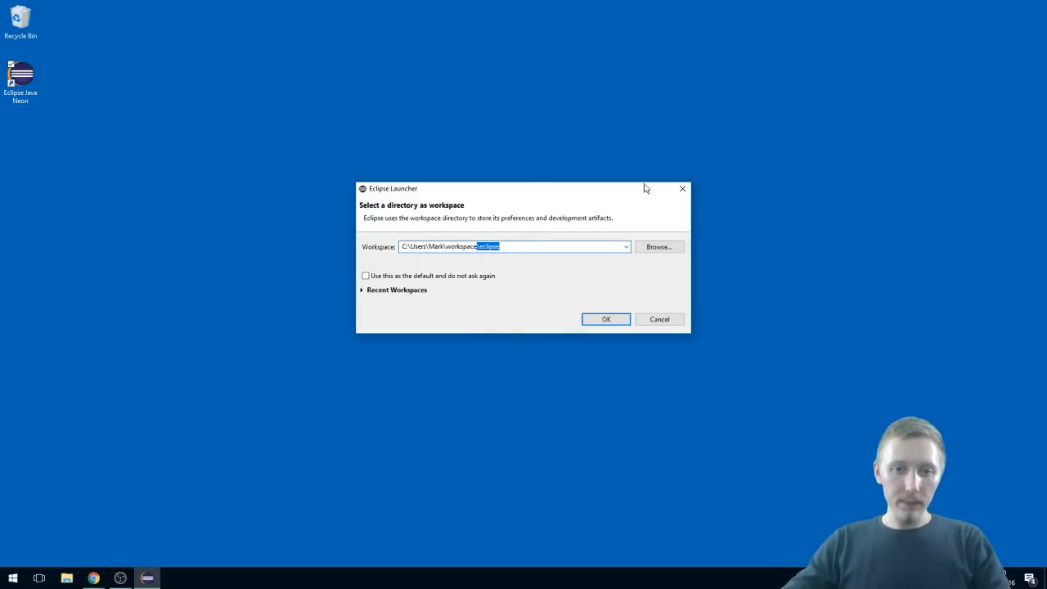
left_click(399, 276)
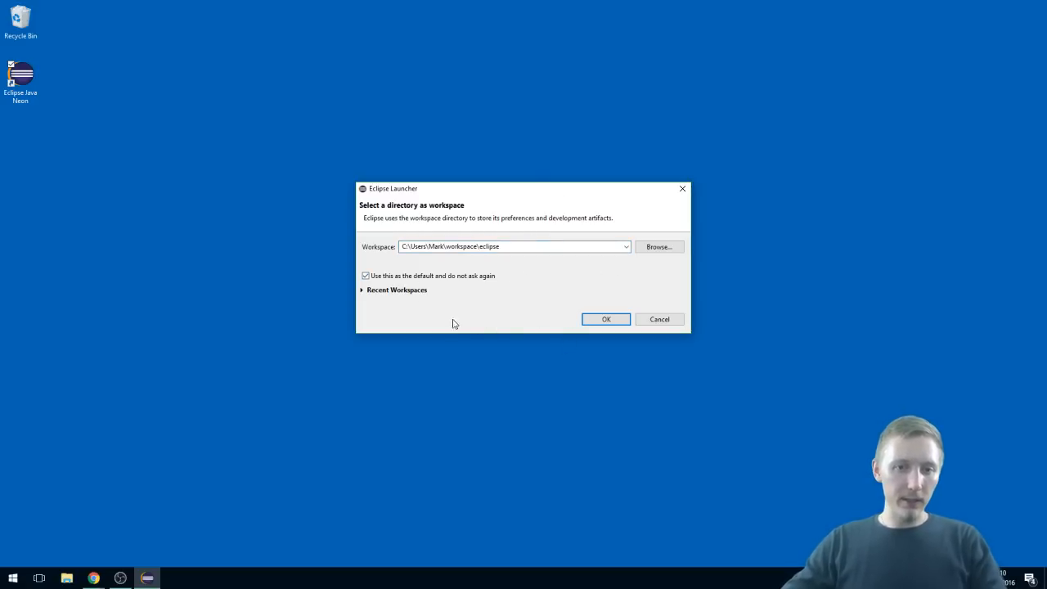
left_click(607, 326)
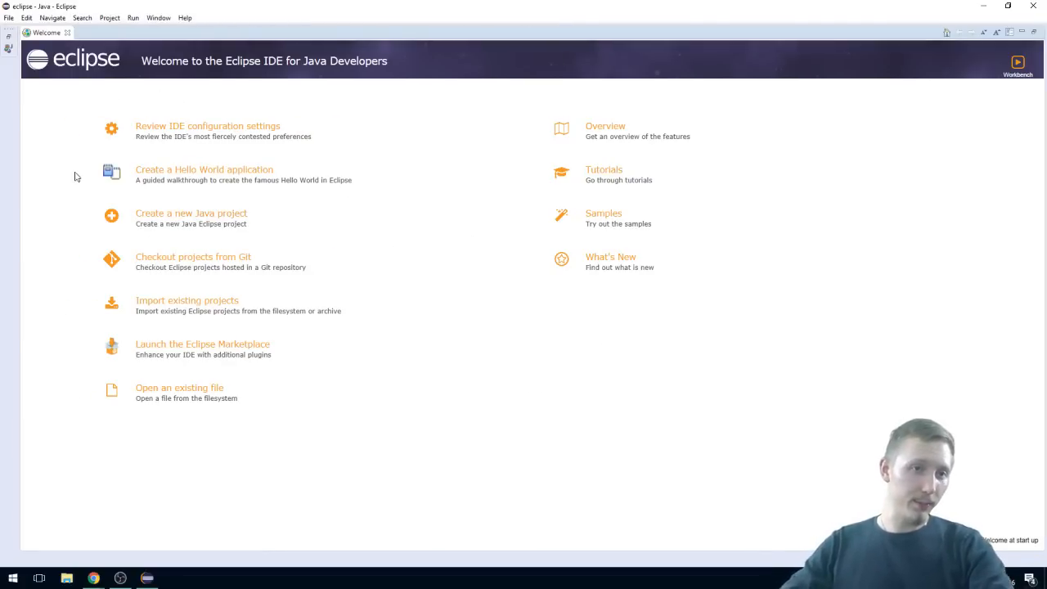
Step: Restore the maximized Eclipse window and dock it to the left half of the desktop
left_click(81, 17)
left_click(89, 20)
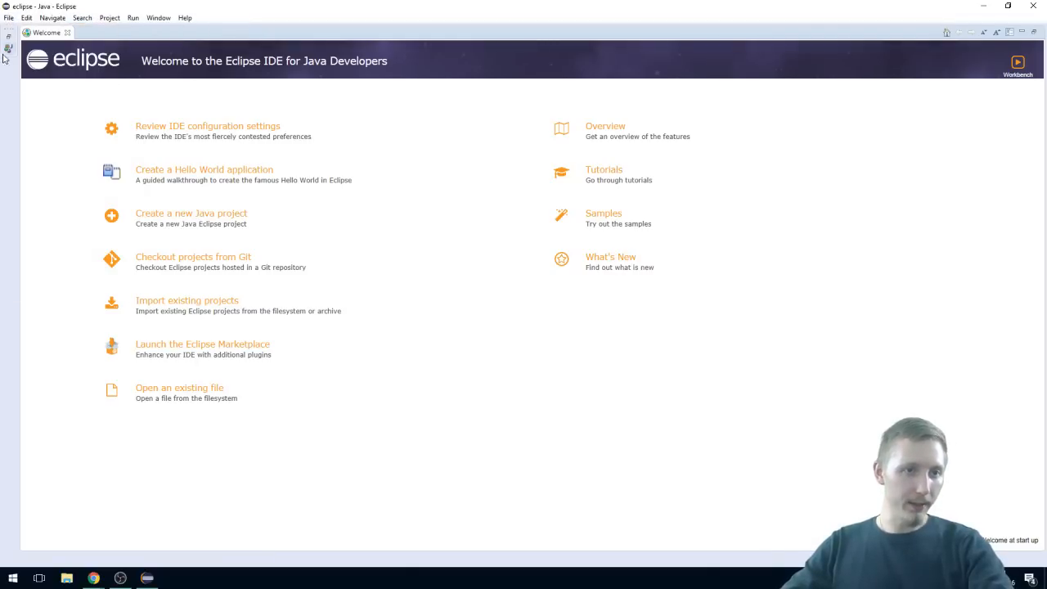
double_click(426, 7)
left_click_drag(467, 73, 3, 122)
left_click(363, 340)
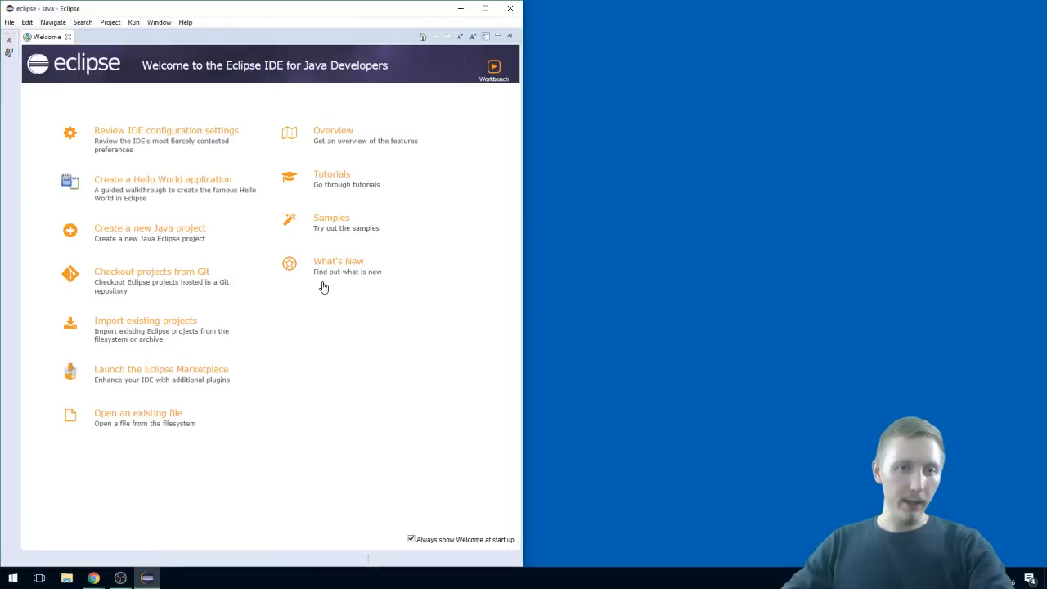
Step: Open a new Google Chrome window and dock it on the right half of the desktop beside Eclipse
right_click(94, 577)
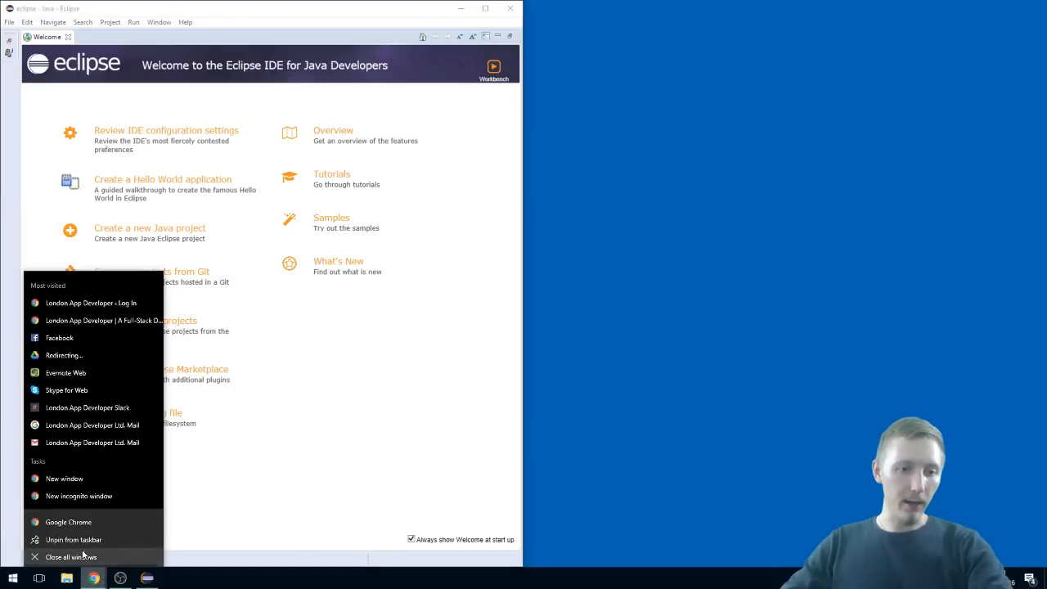
left_click(57, 519)
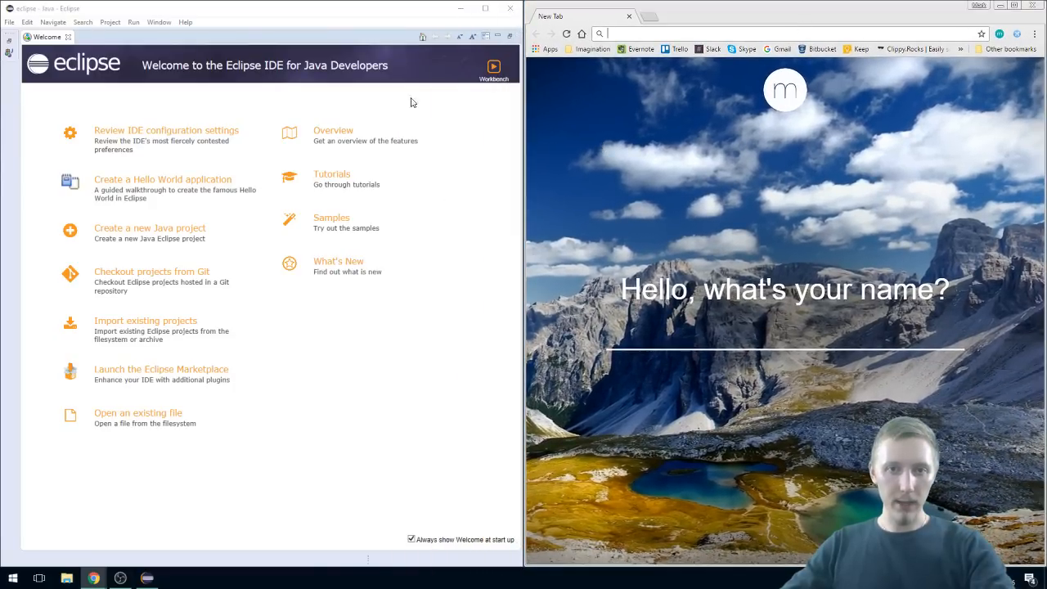
left_click_drag(371, 22, 3, 205)
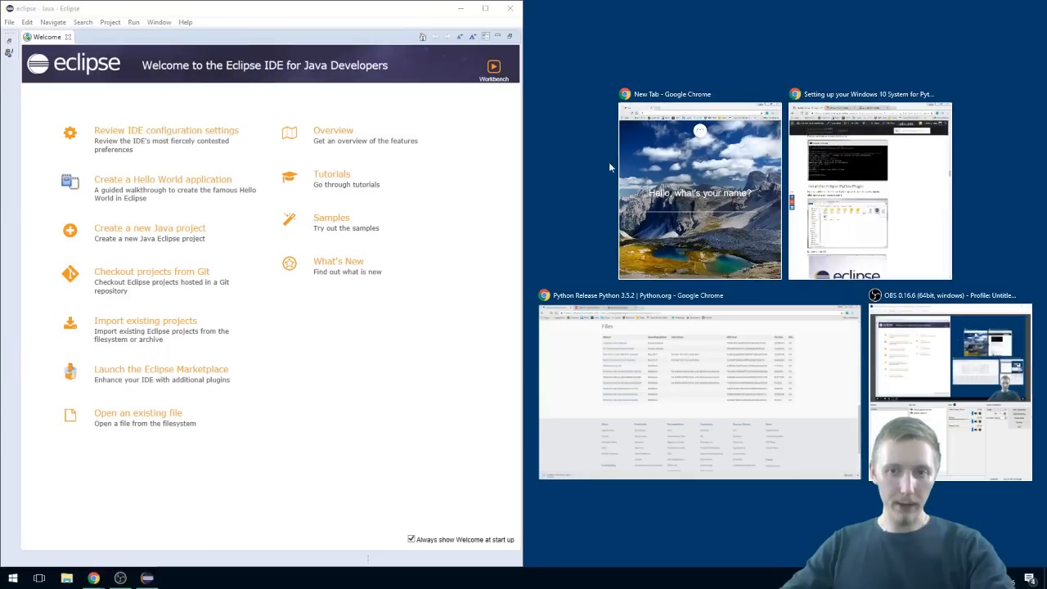
left_click(655, 166)
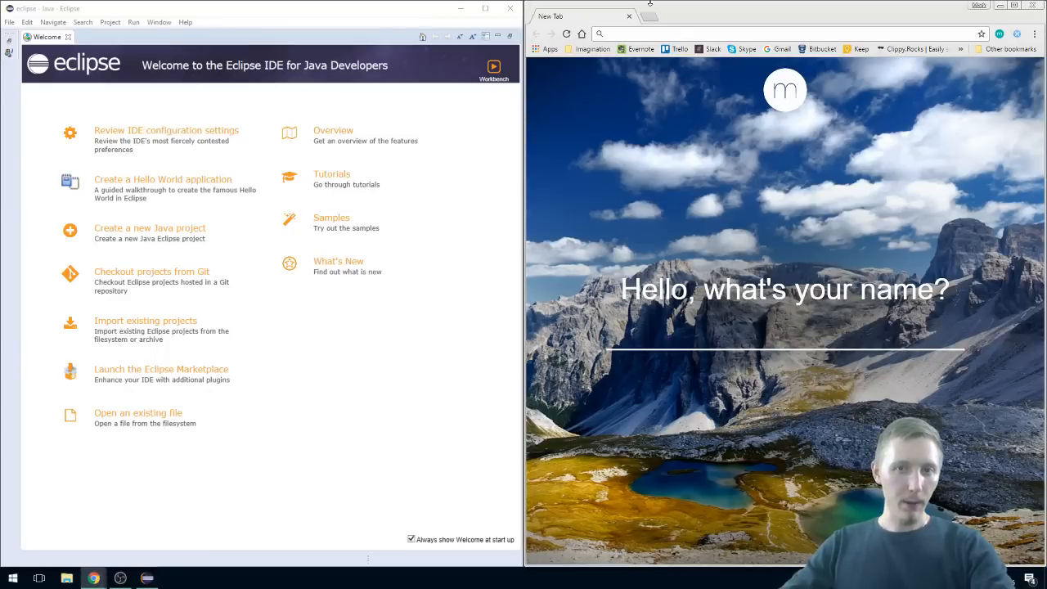
Step: Go to google.com, search for "pydev install" and open the Install - PyDev result
type("google.com")
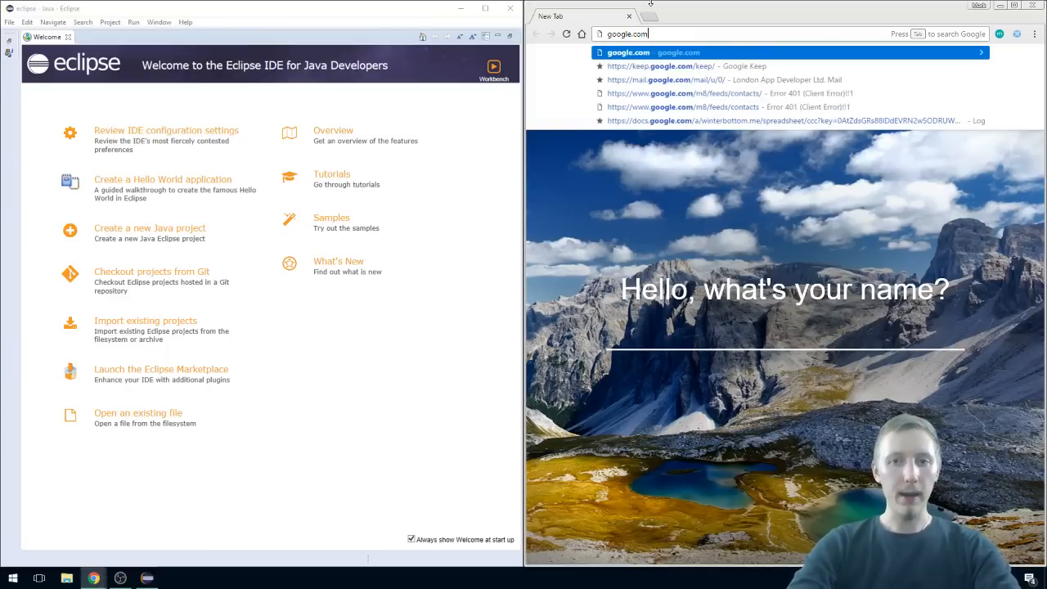
key("Return")
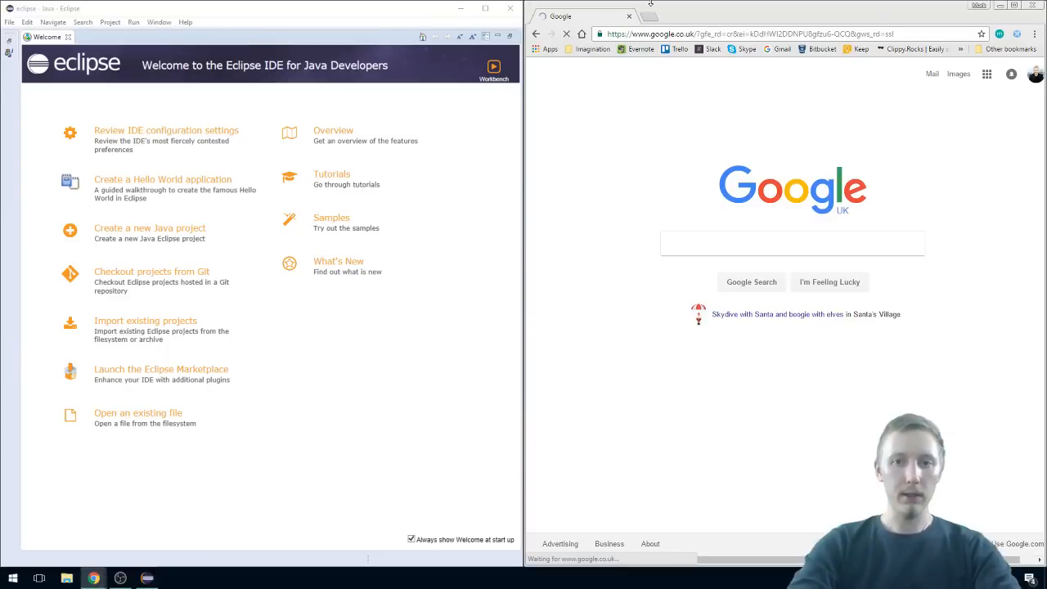
type("pydev install")
key("Return")
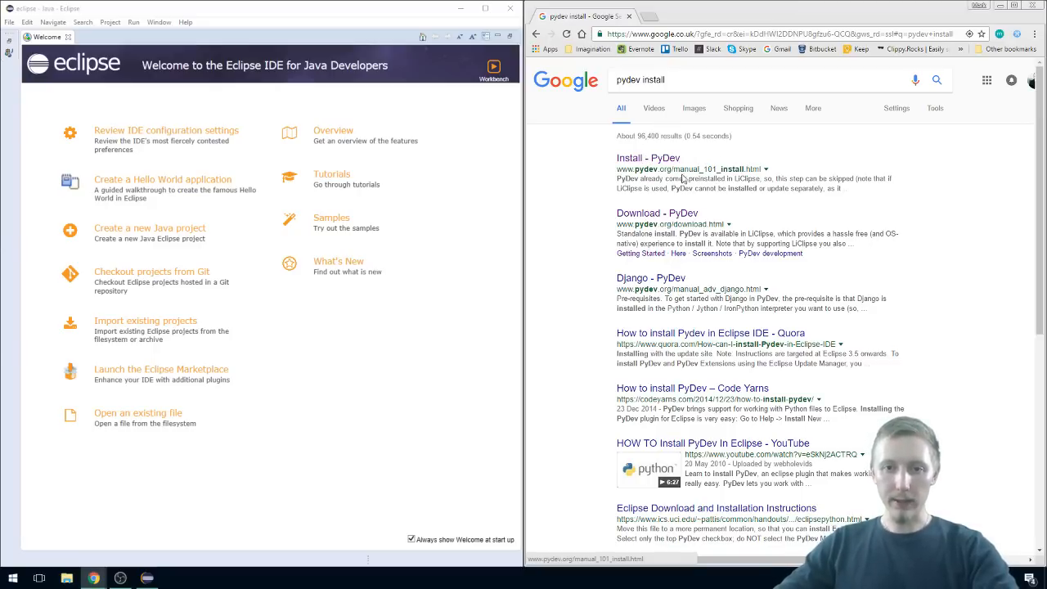
left_click_drag(715, 168, 673, 168)
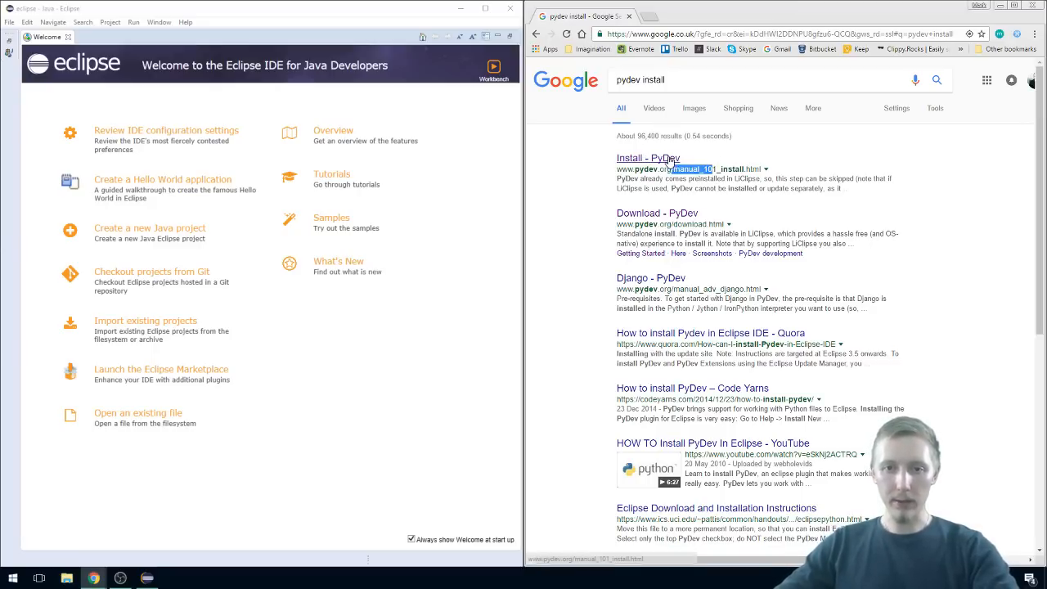
left_click(672, 161)
Step: Examine the PyDev install instructions for the main address under Available update sites
scroll(690, 224, "down", 5)
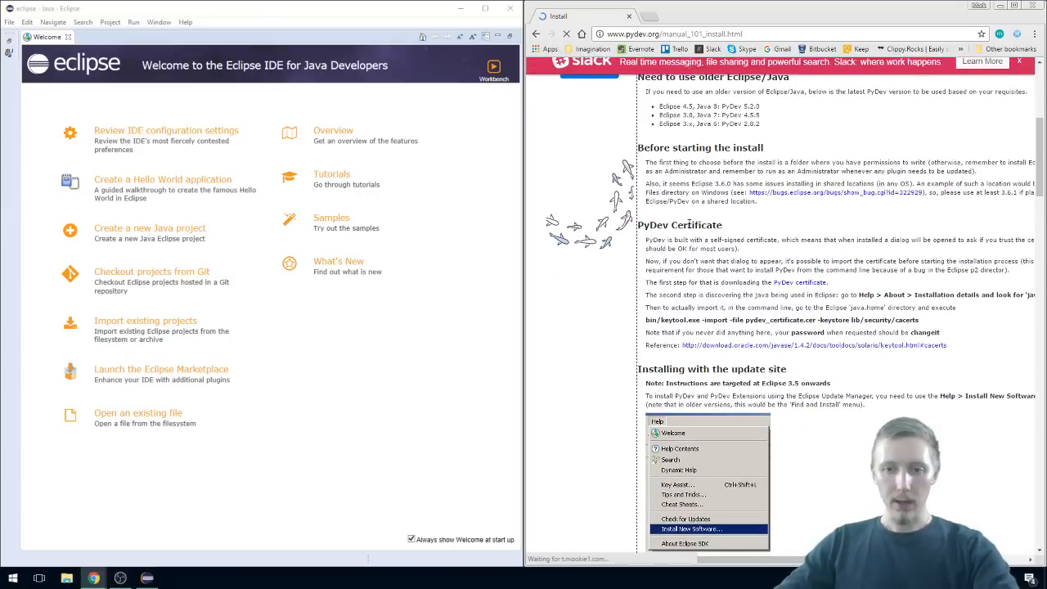
scroll(702, 236, "down", 4)
scroll(702, 236, "down", 1)
scroll(705, 235, "down", 3)
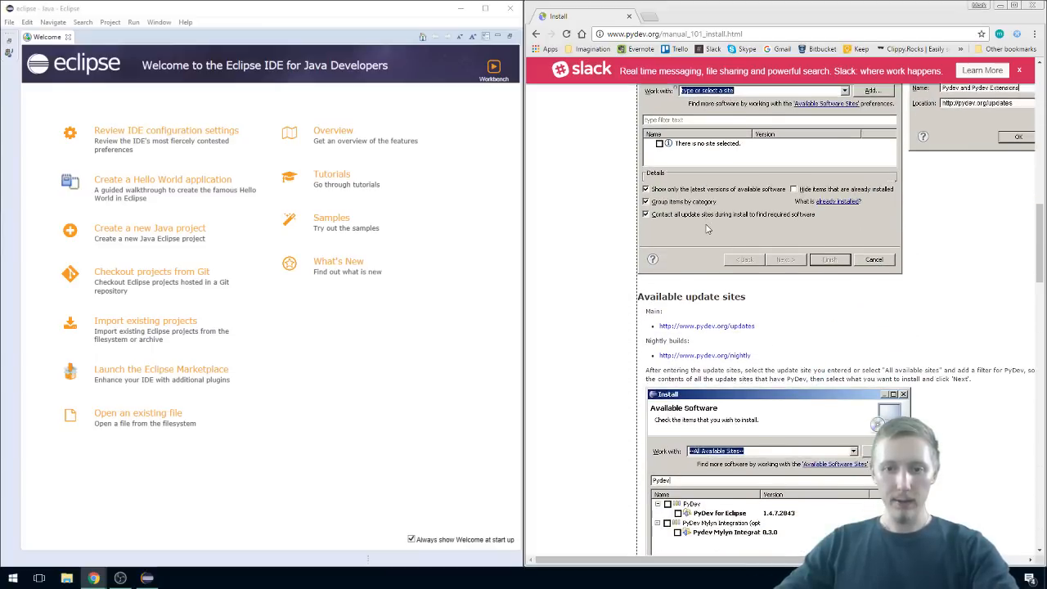
scroll(757, 238, "down", 2)
scroll(663, 204, "up", 1)
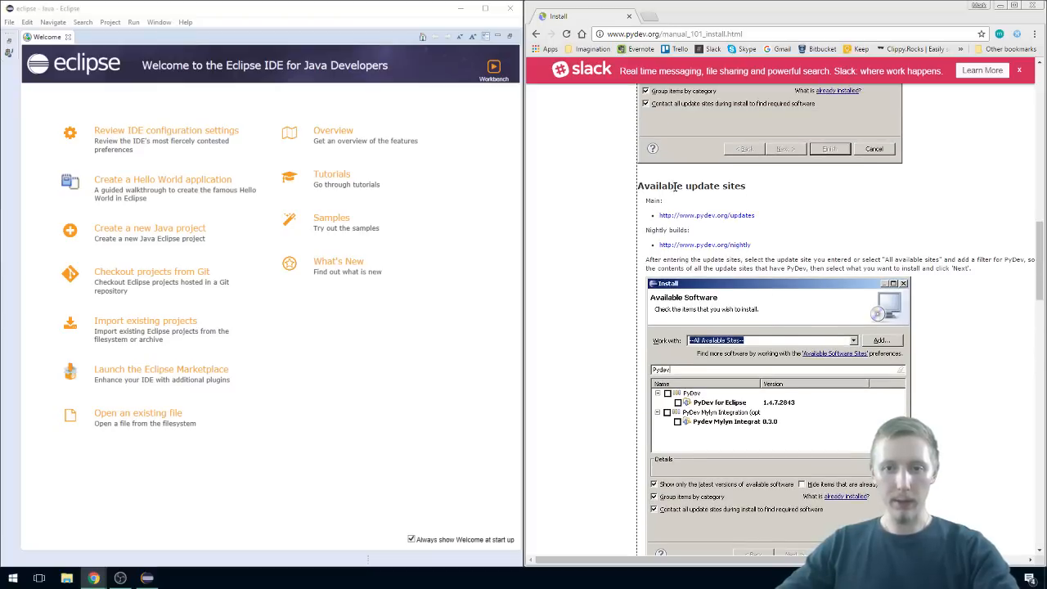
mouse_move(647, 186)
left_mouse_down()
mouse_move(752, 196)
mouse_move(646, 176)
left_mouse_up()
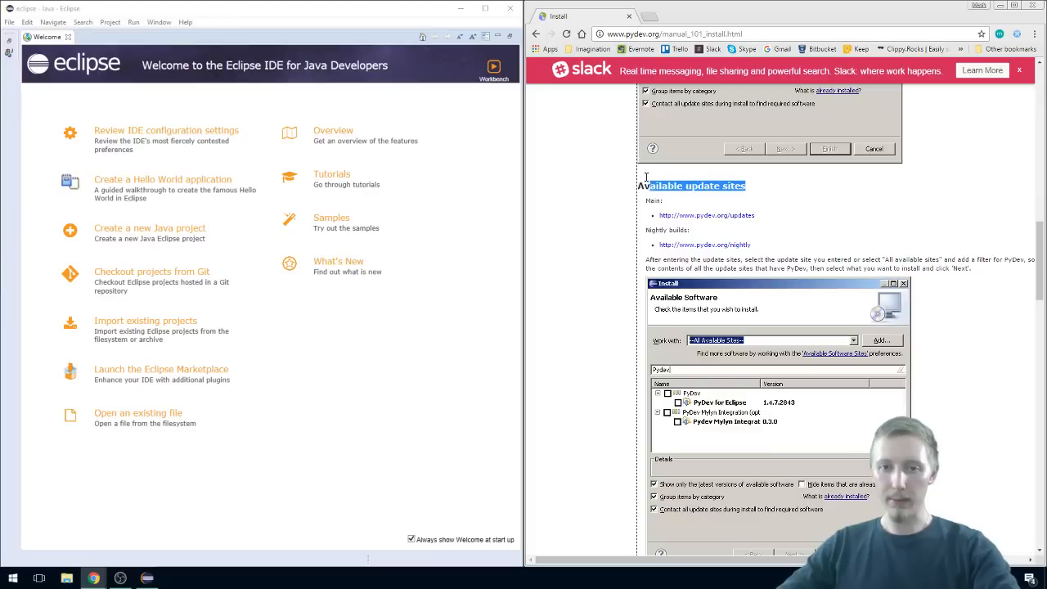
left_click(704, 199)
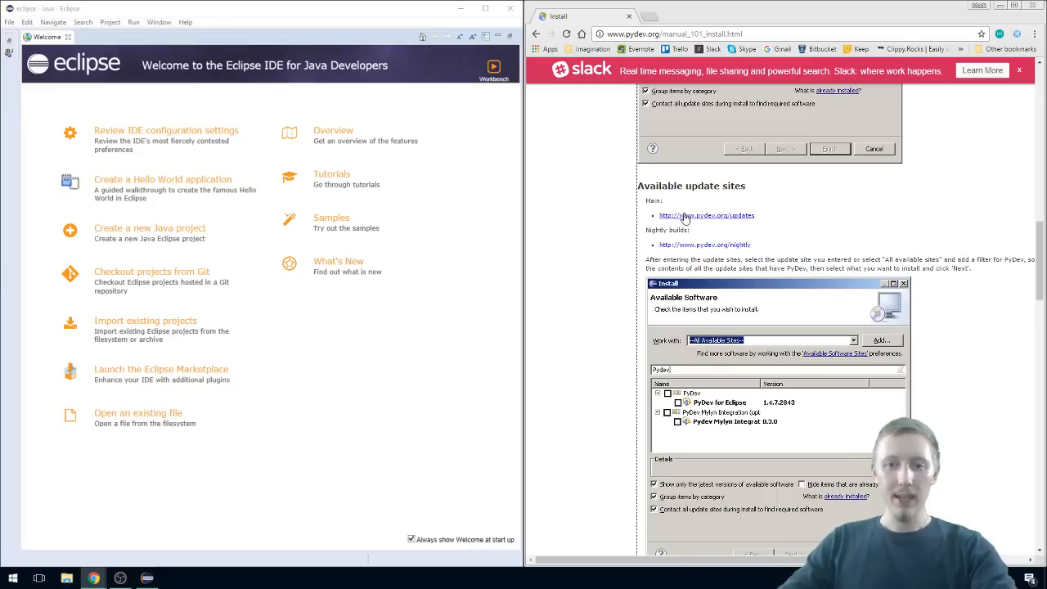
left_click_drag(756, 216, 650, 213)
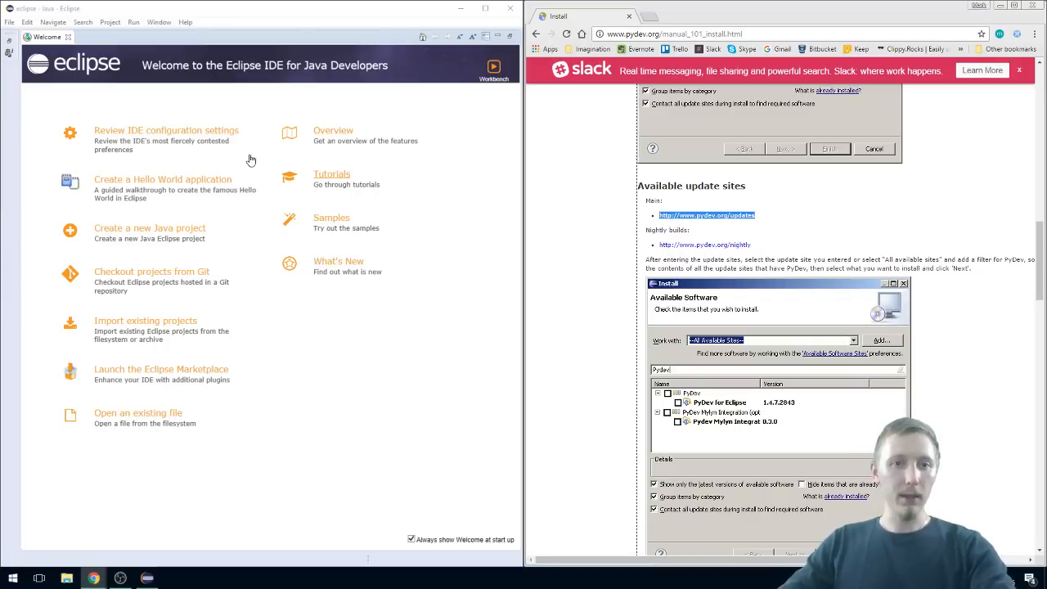
Step: Begin installing new software in Eclipse and add a repository named PyDev Updates
left_click(186, 22)
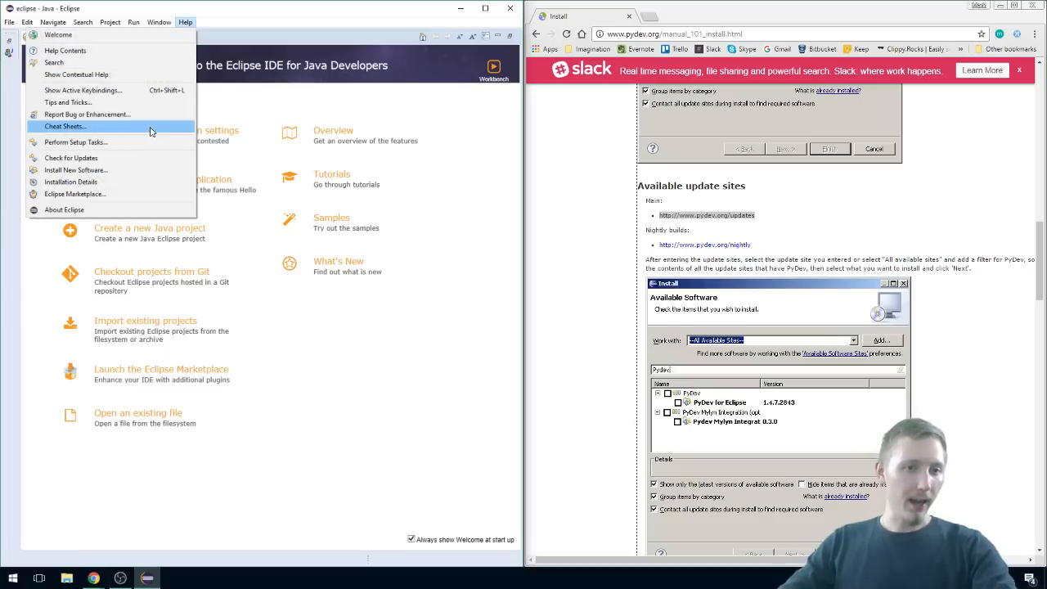
left_click(93, 170)
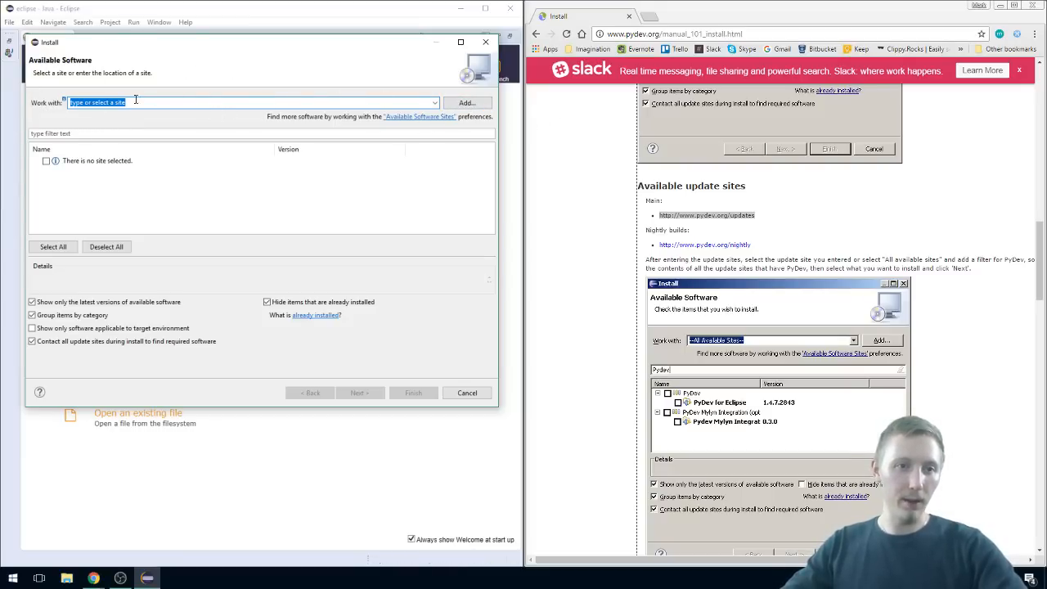
left_click(434, 103)
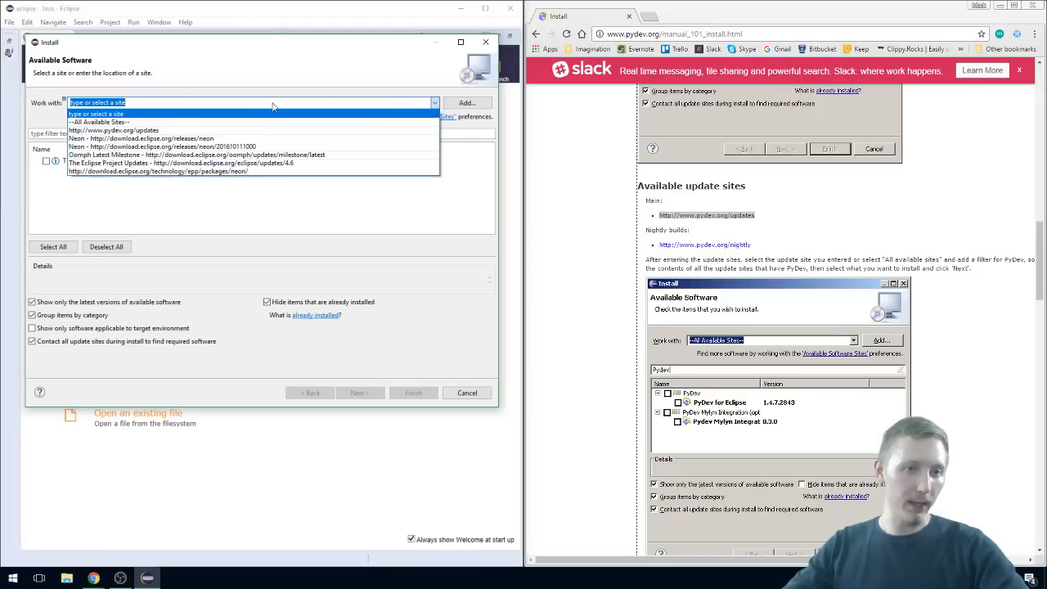
left_click(327, 71)
left_click(463, 103)
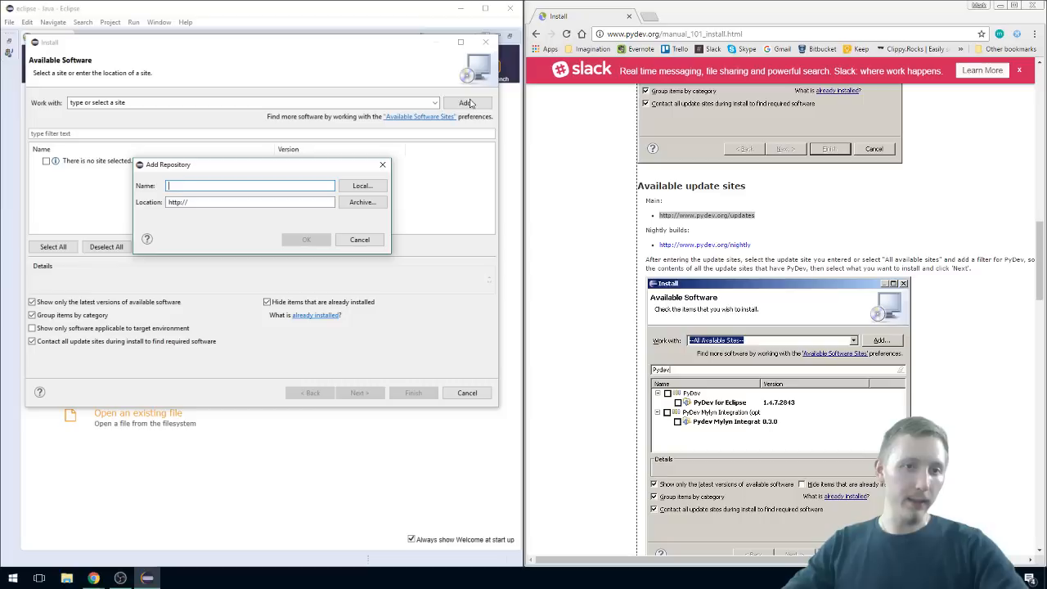
left_click_drag(761, 217, 685, 208)
left_click(302, 180)
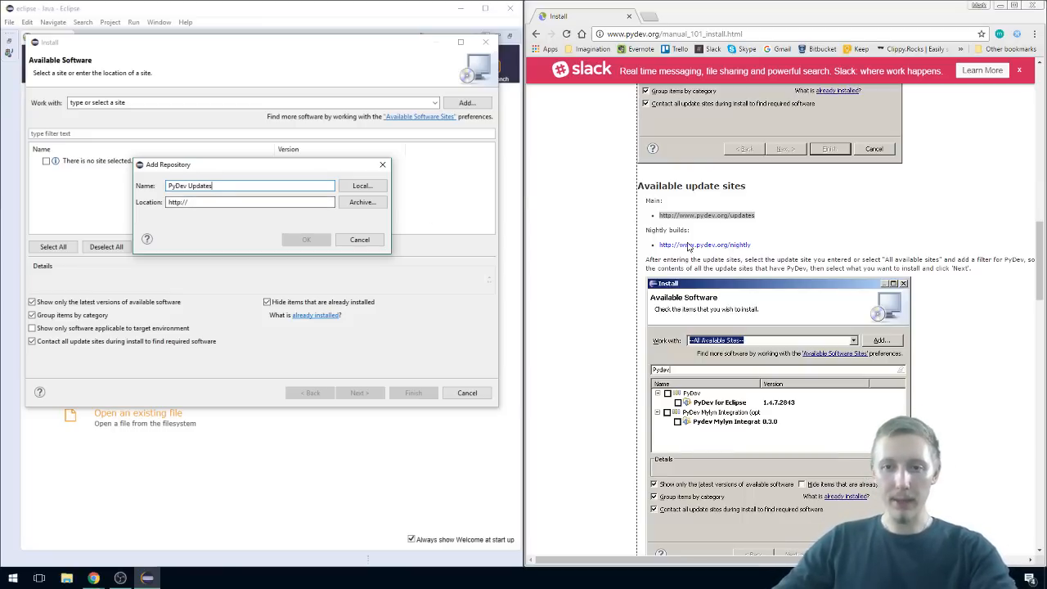
right_click(714, 215)
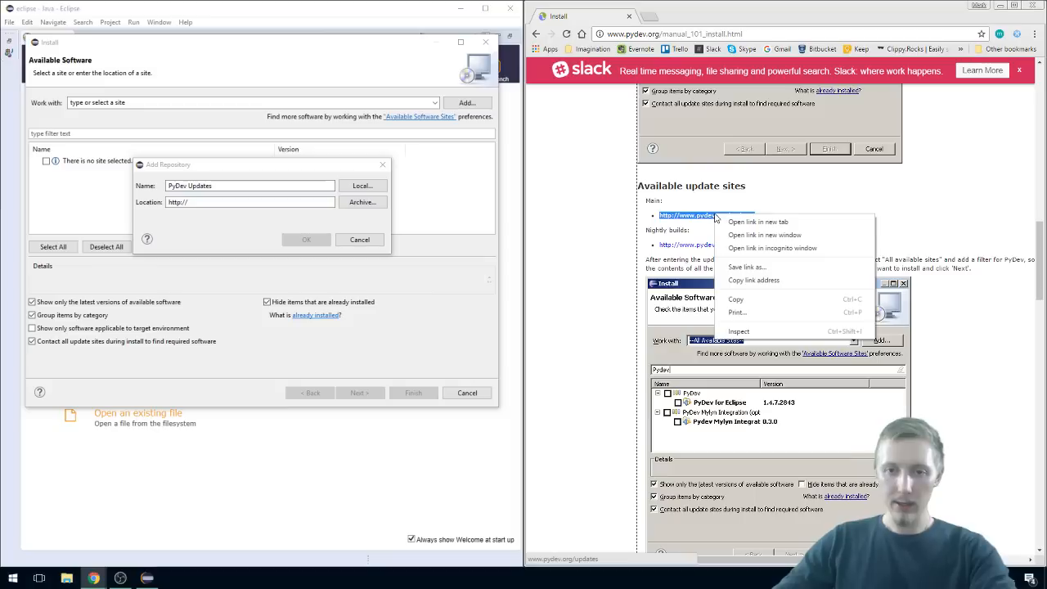
left_click(769, 301)
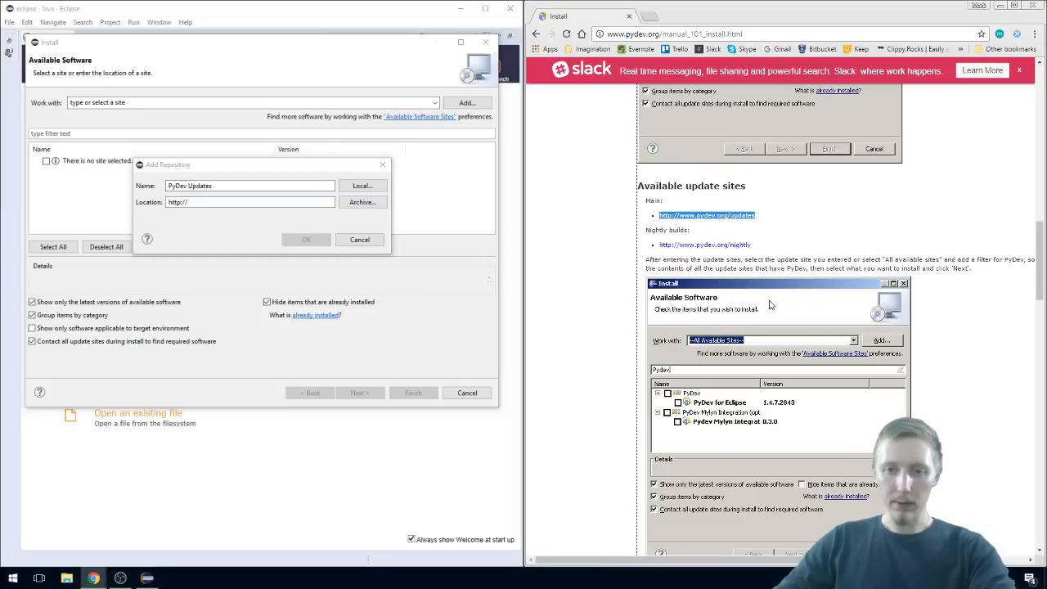
triple_click(652, 230)
left_click_drag(752, 244, 653, 243)
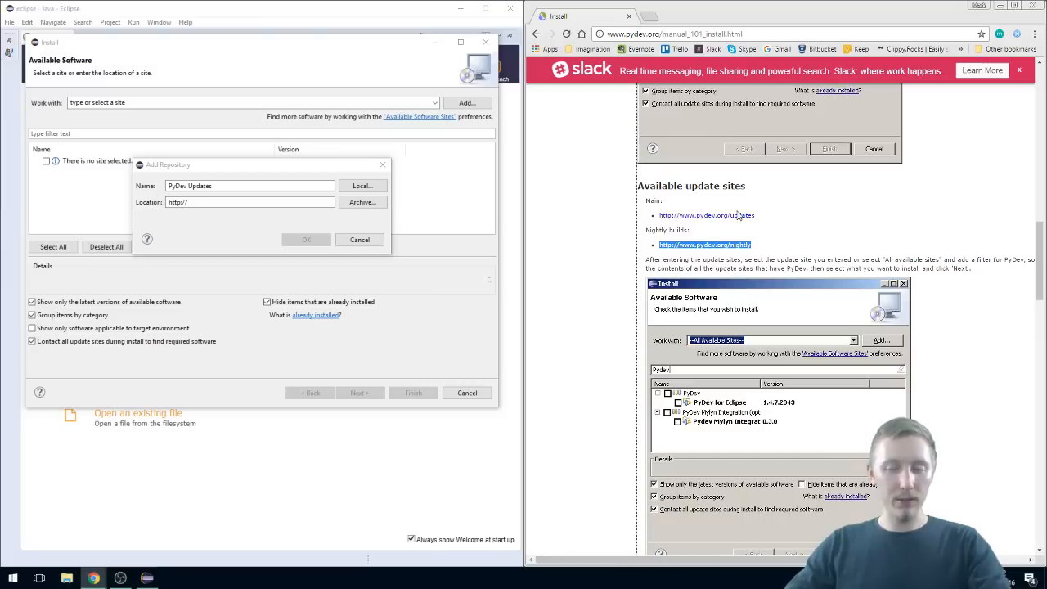
left_click_drag(756, 216, 649, 214)
key("ctrl+c")
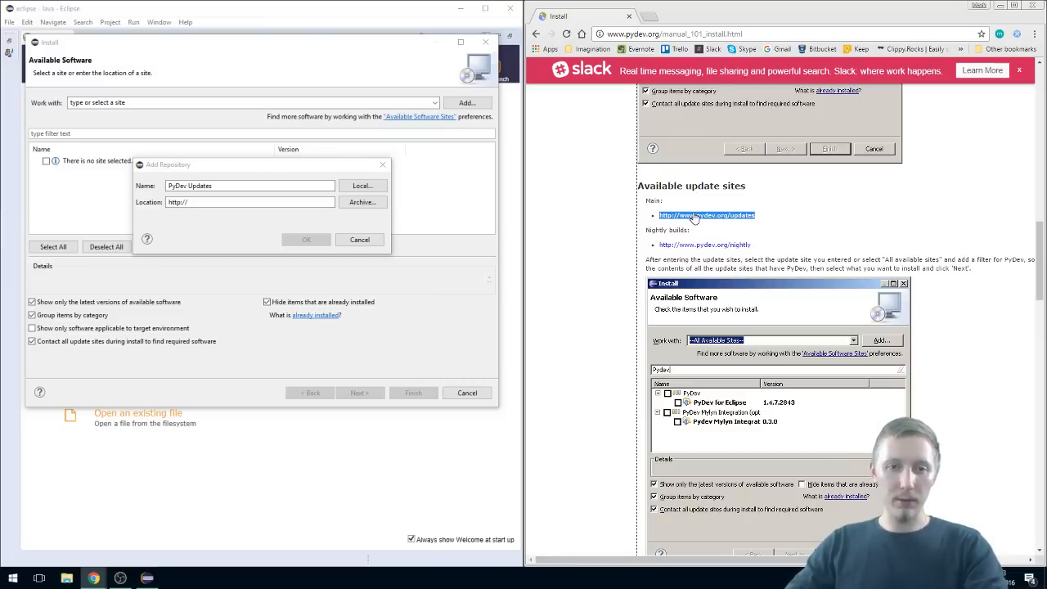
left_click(149, 205)
key("ctrl+v")
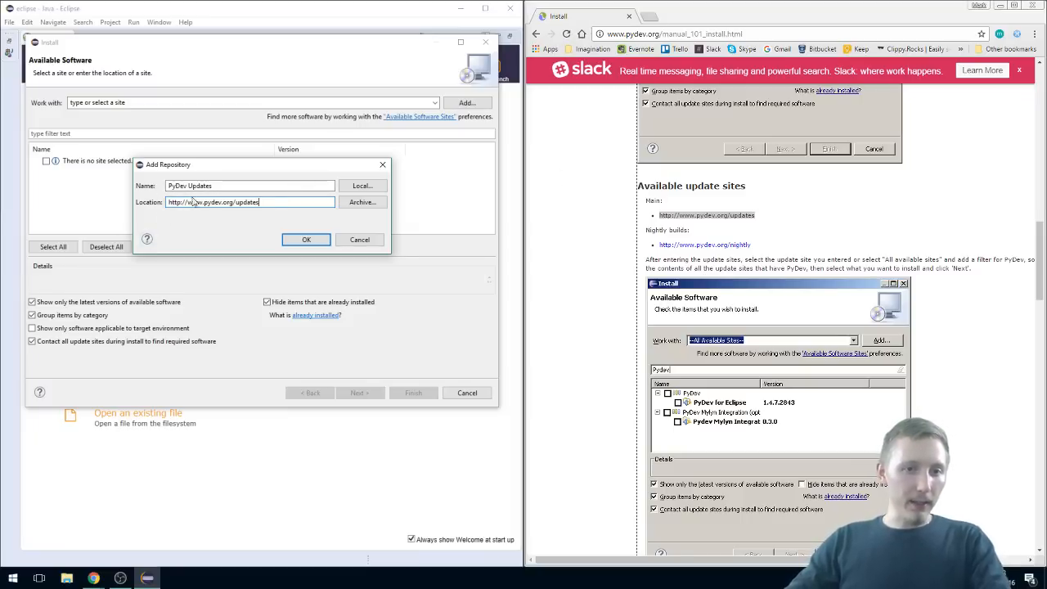
key("ctrl+a")
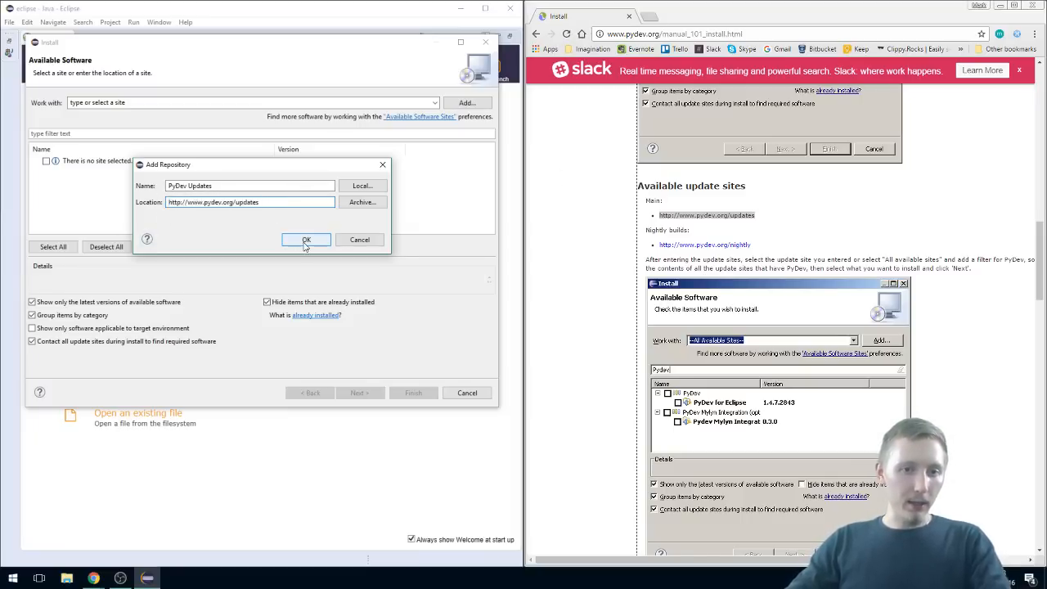
left_click(305, 243)
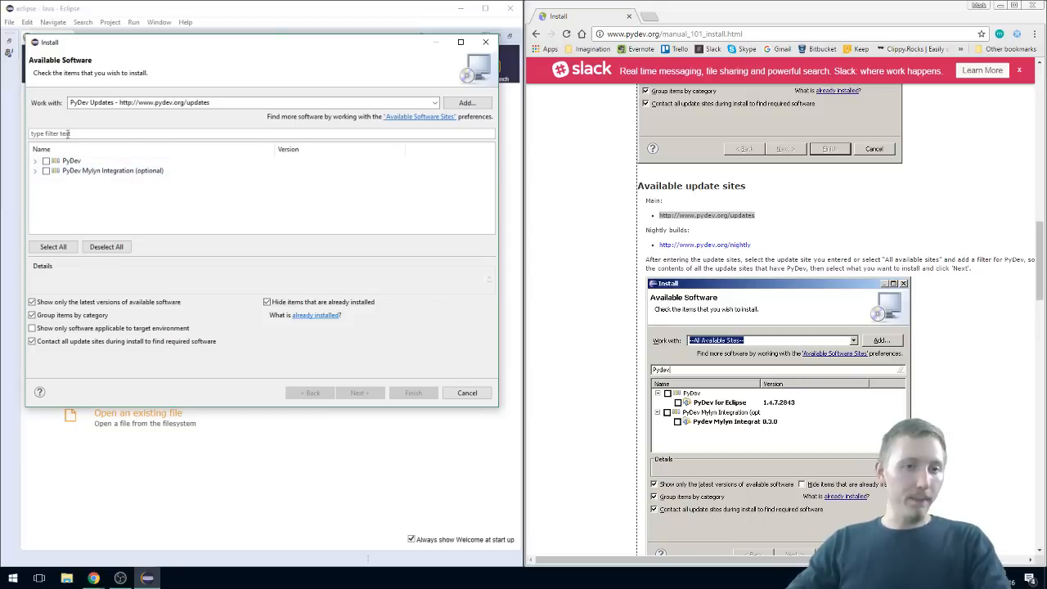
Step: Expand the PyDev category and select it for installation with both of its components
left_click(36, 160)
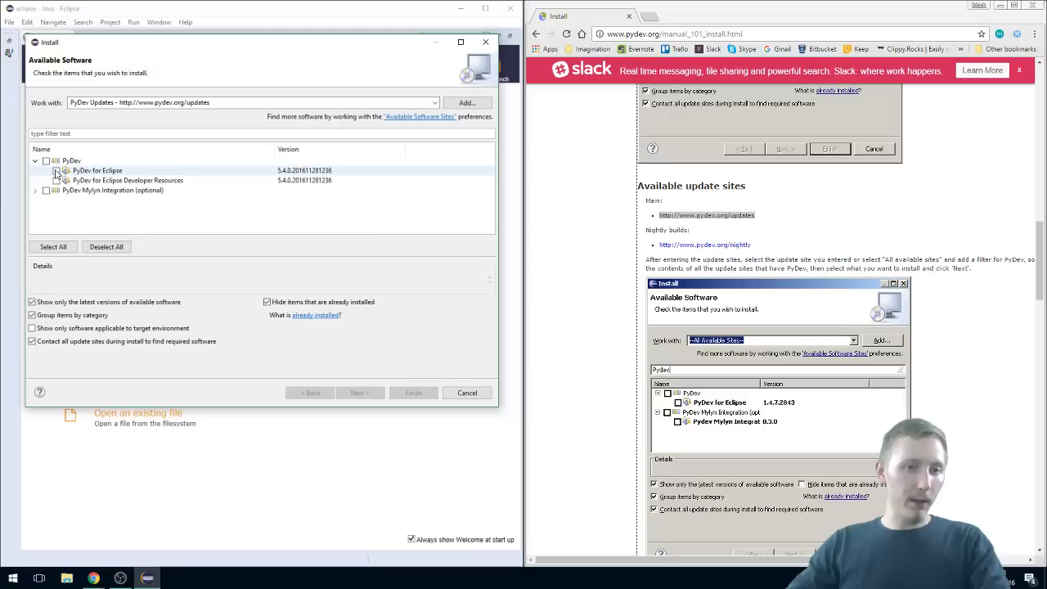
left_click(46, 161)
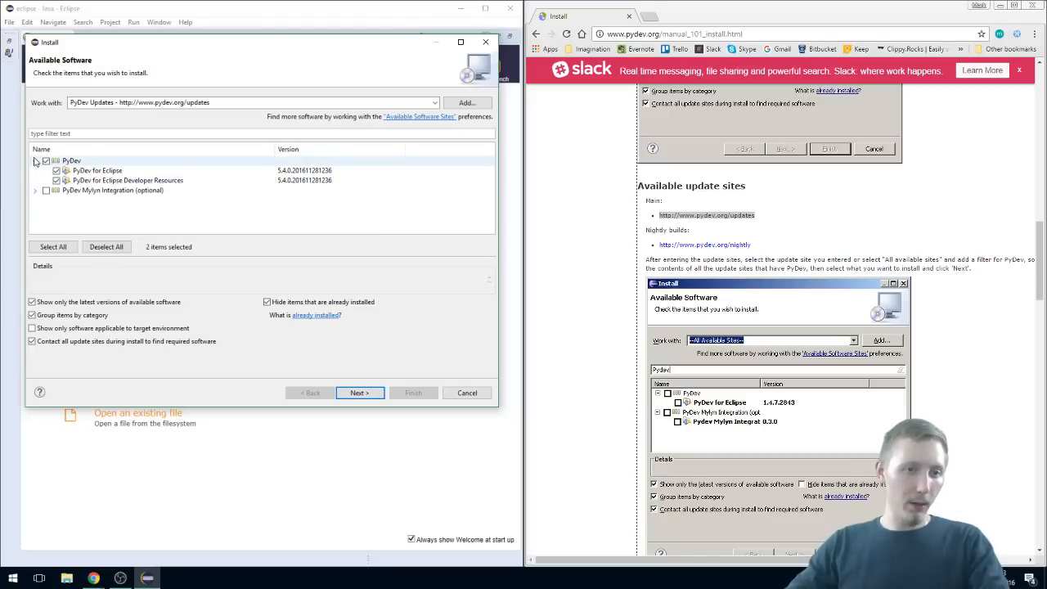
Step: Proceed with the selected PyDev items to the review of the install details
left_click(360, 393)
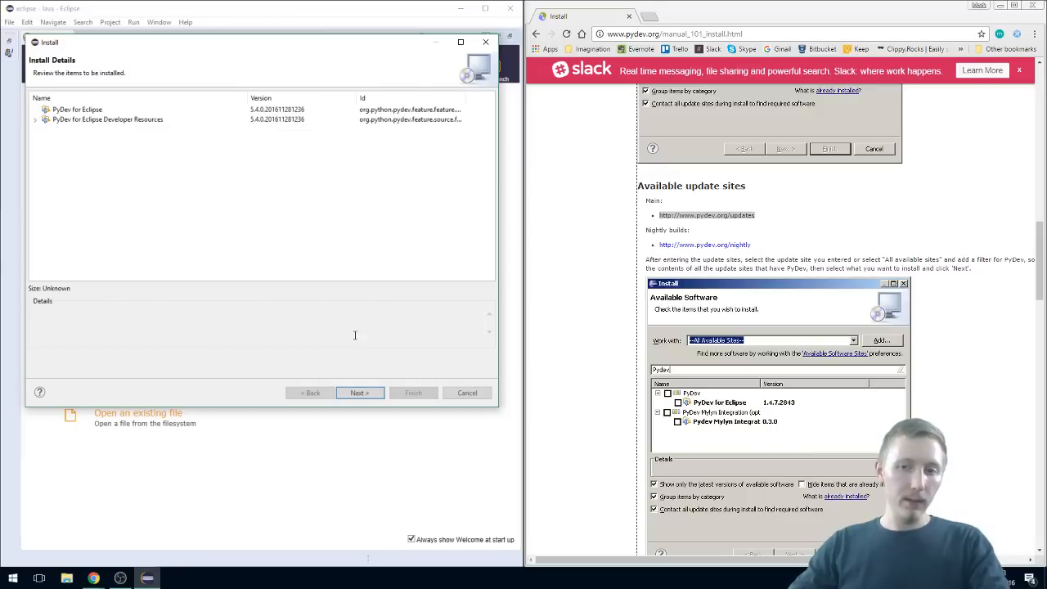
Step: Open the main update site link from the PyDev page in a separate browser tab, check its content and close it
middle_click(739, 217)
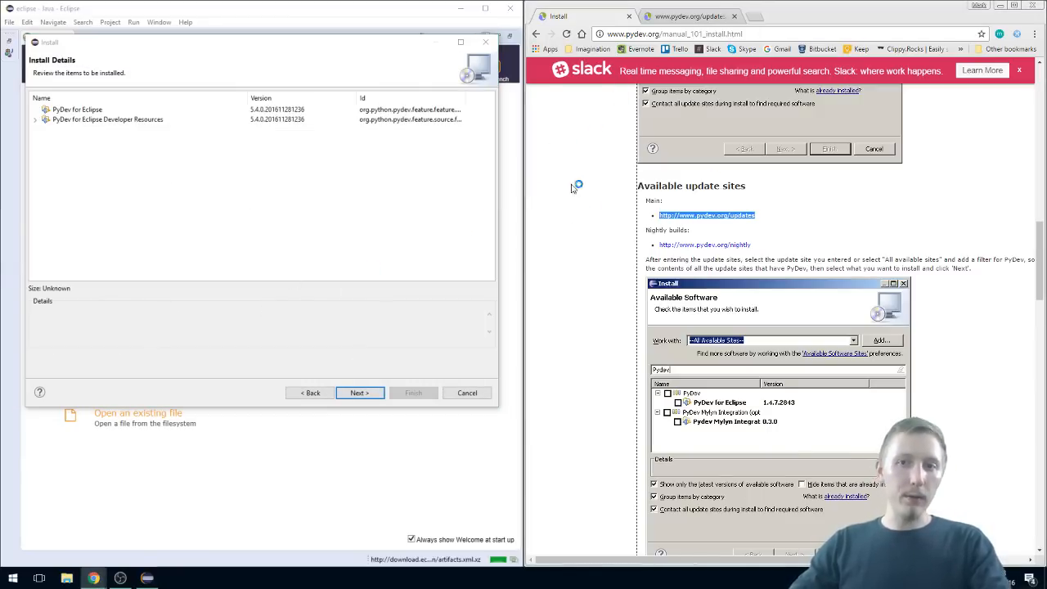
left_click(695, 15)
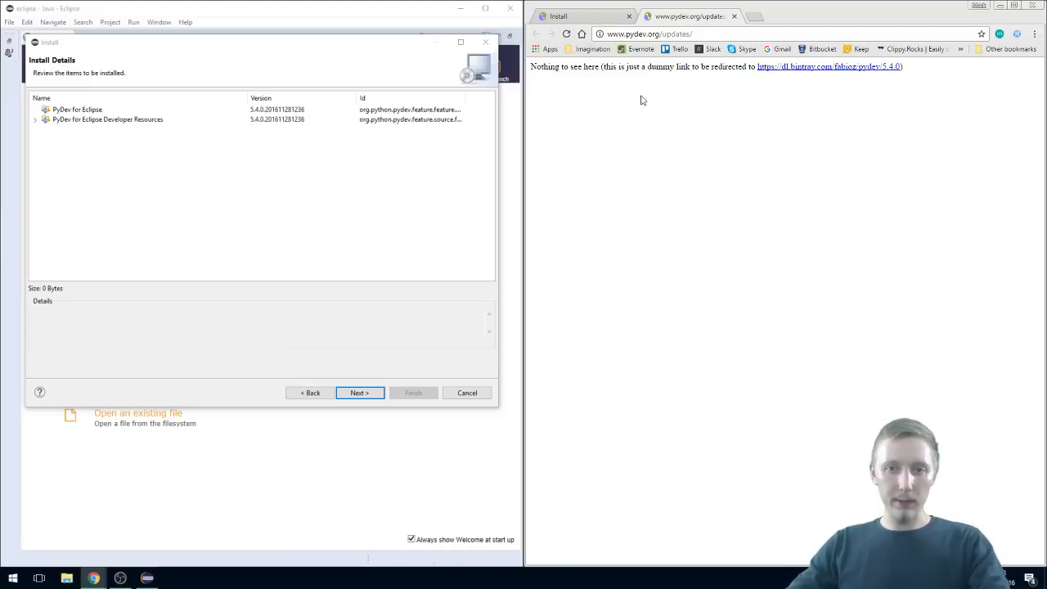
left_click(734, 16)
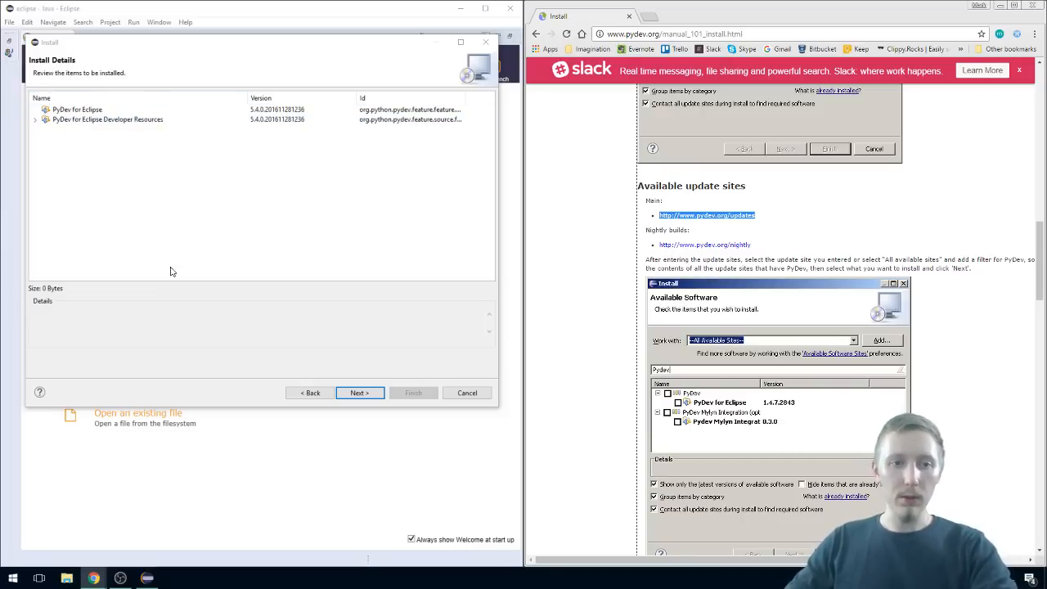
Step: Review the PyDev install details, accept the terms of the license agreements and start the installation
left_click(76, 122)
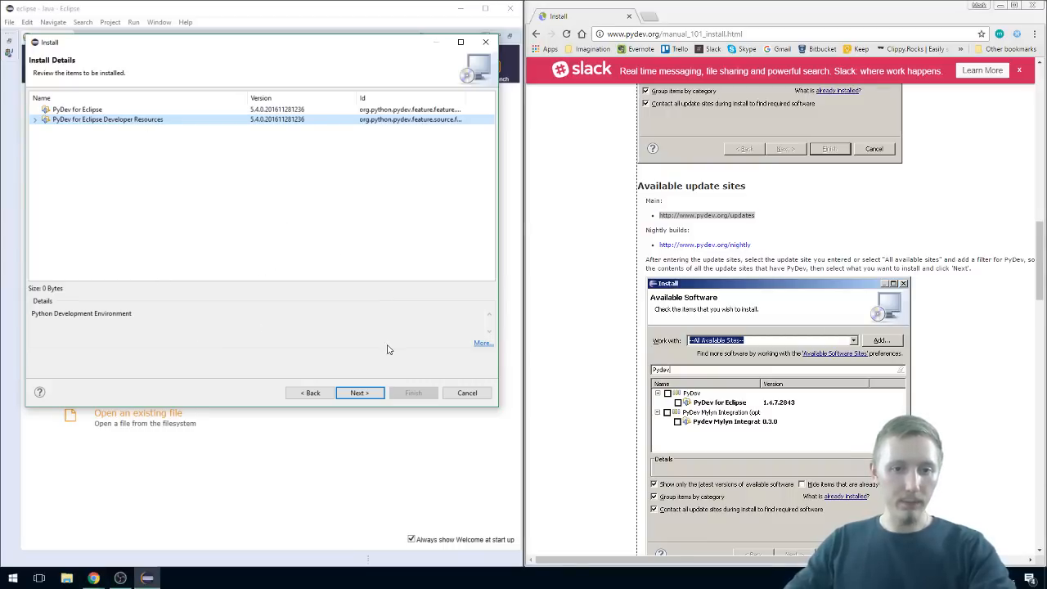
left_click(359, 392)
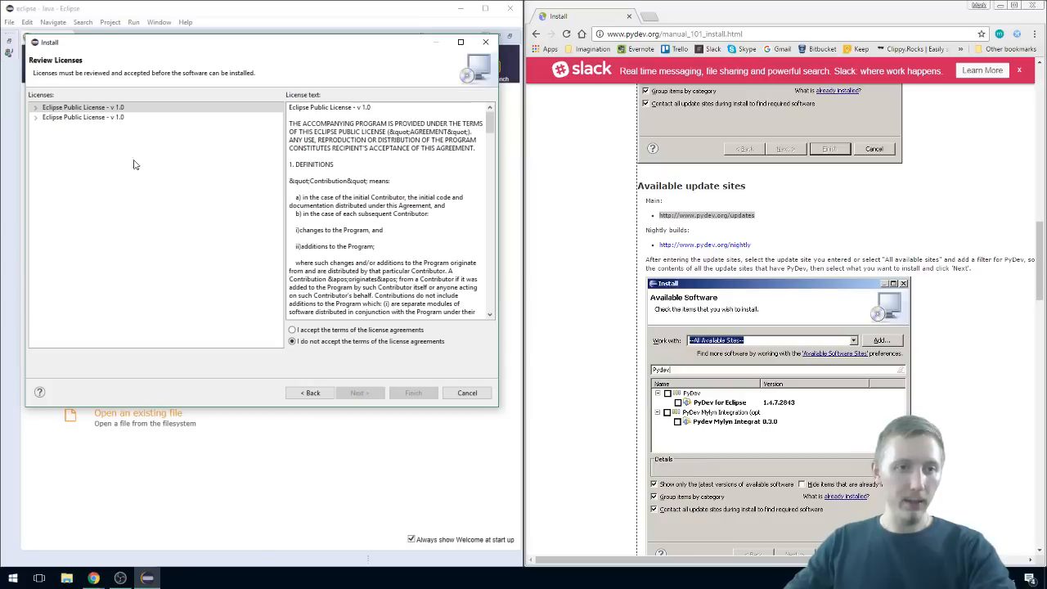
left_click(355, 330)
mouse_move(490, 131)
left_mouse_down()
mouse_move(500, 311)
mouse_move(479, 172)
mouse_move(488, 118)
left_mouse_up()
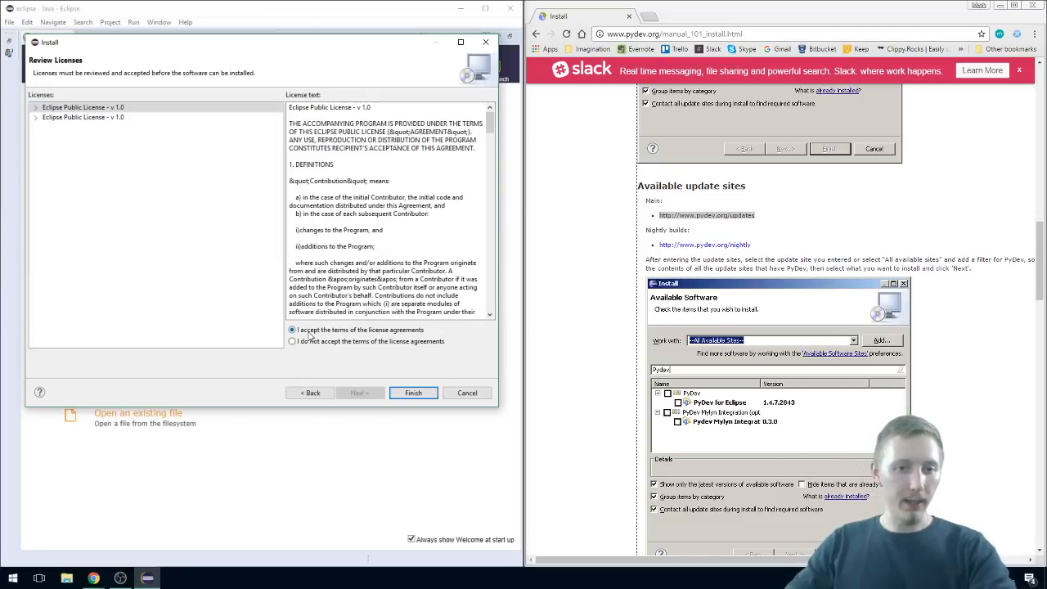
left_click(412, 392)
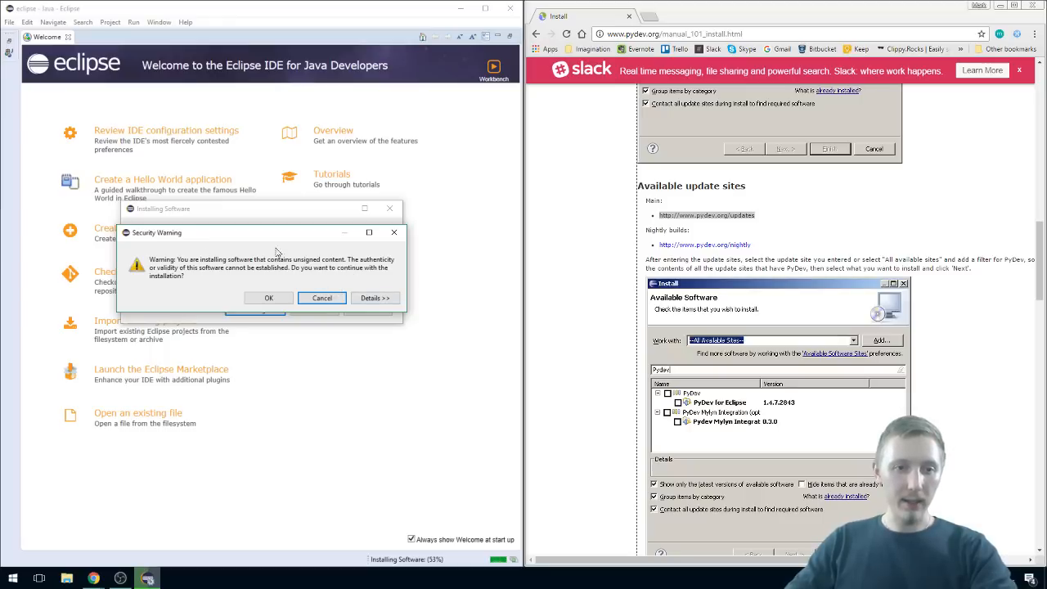
Step: Allow the unsigned content to be installed and trust the Brainwy Software; PyDev; Brainwy certificate
left_click(269, 298)
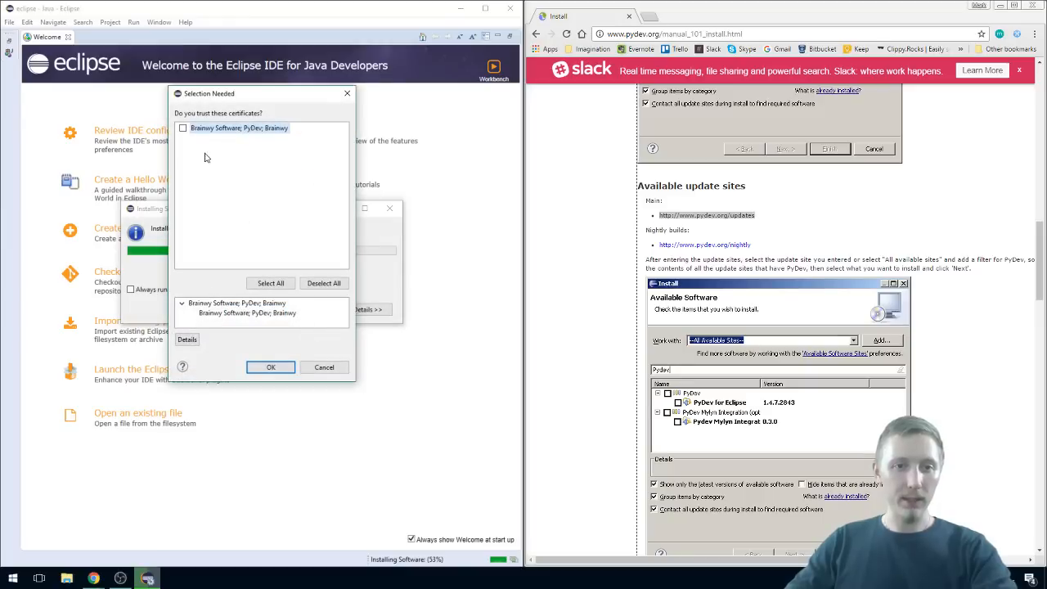
left_click(183, 129)
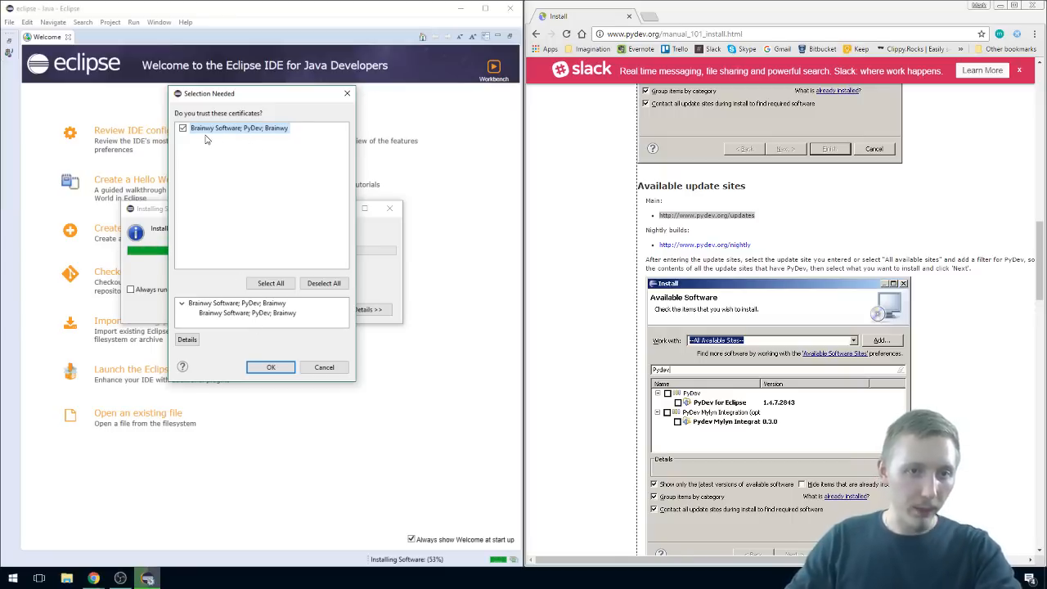
left_click(273, 368)
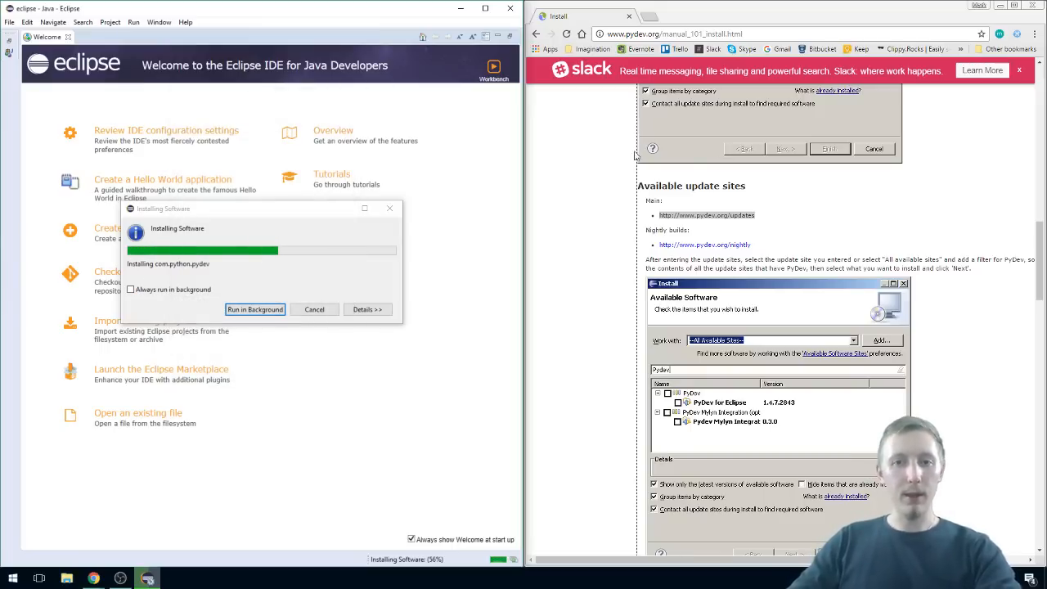
left_click(1000, 6)
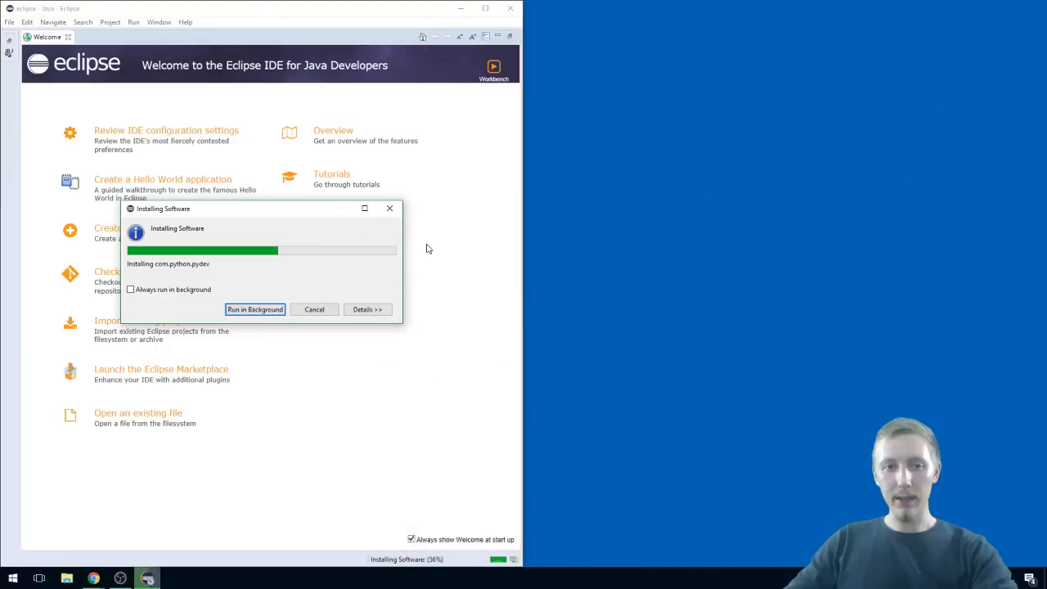
mouse_move(95, 578)
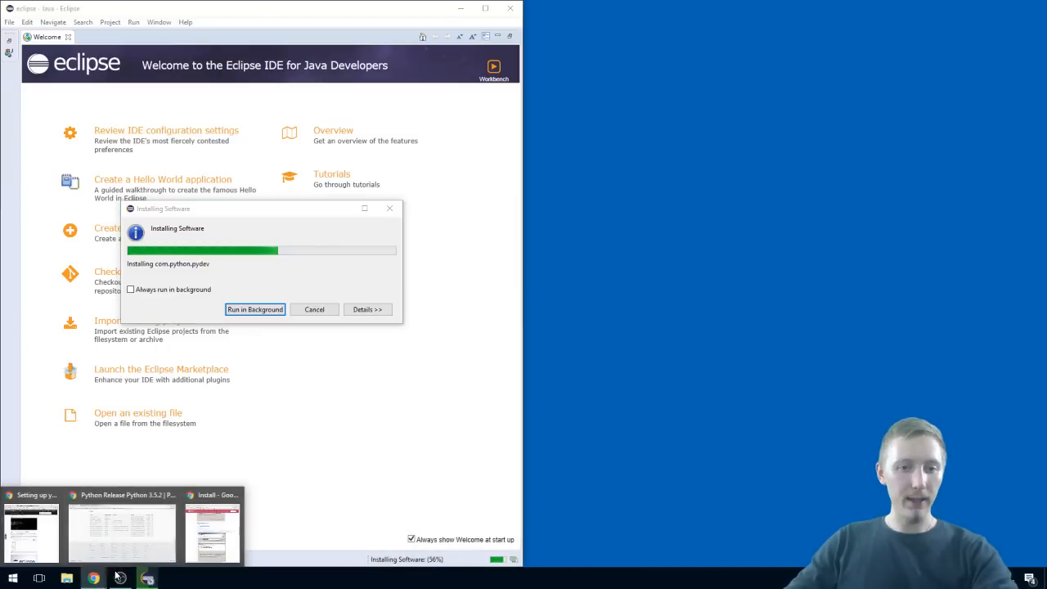
left_click(216, 532)
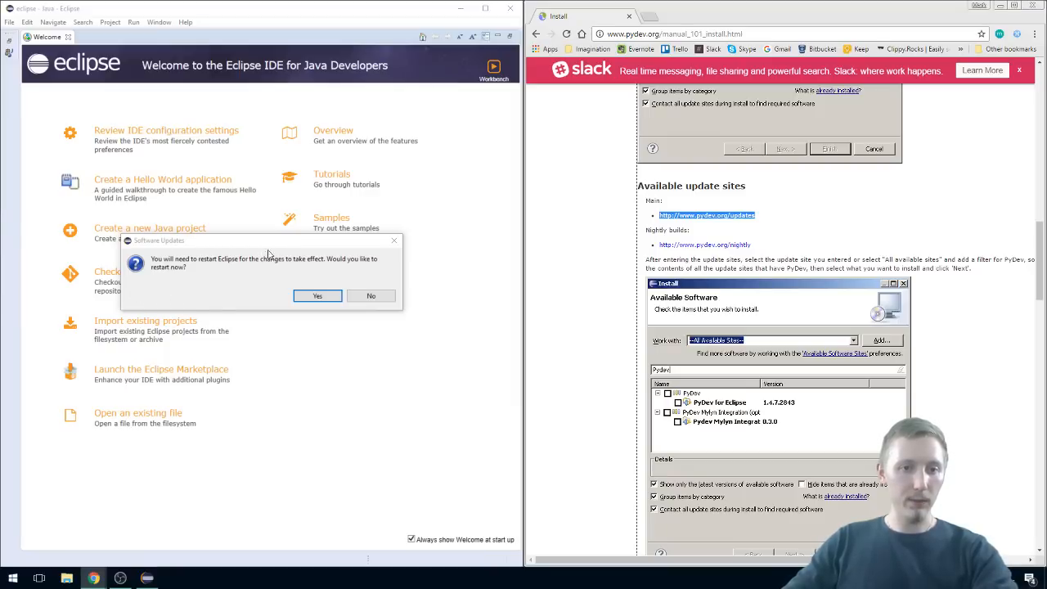
Step: Restart Eclipse to apply the PyDev installation and minimise the browser window
left_click(315, 297)
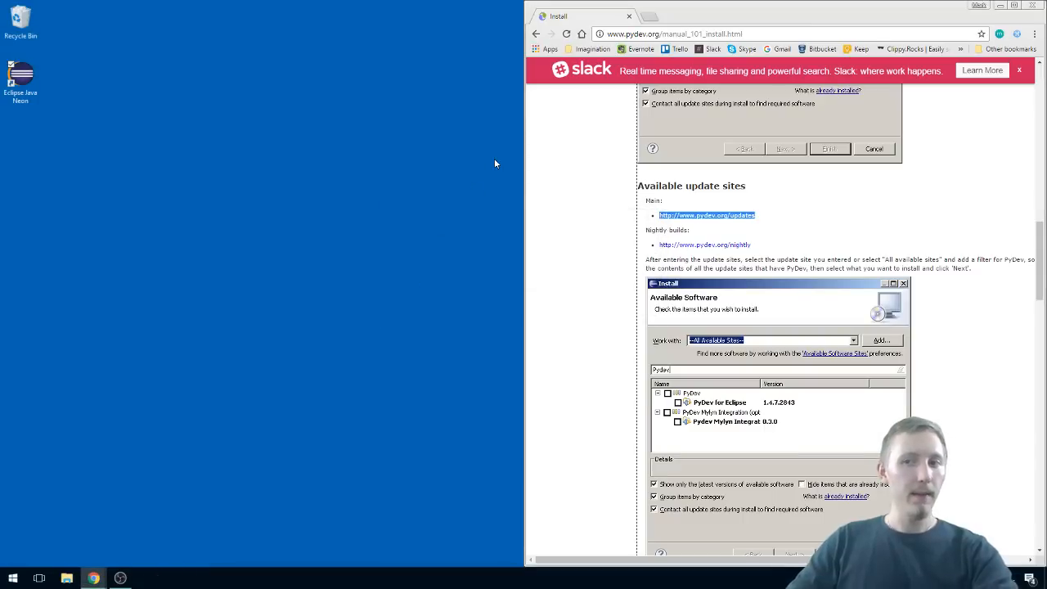
left_click(1002, 6)
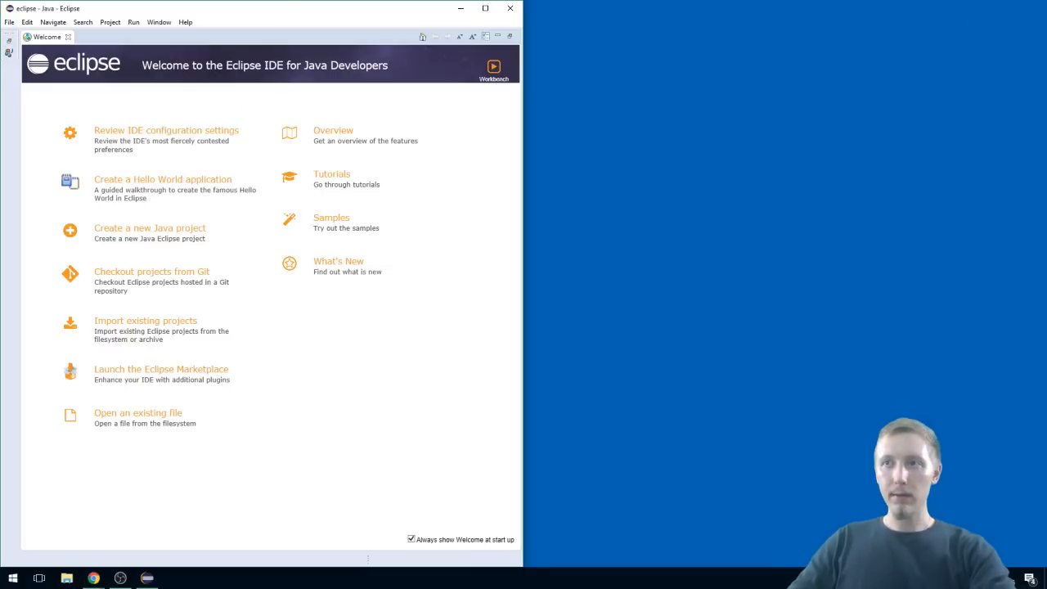
key("alt+Tab")
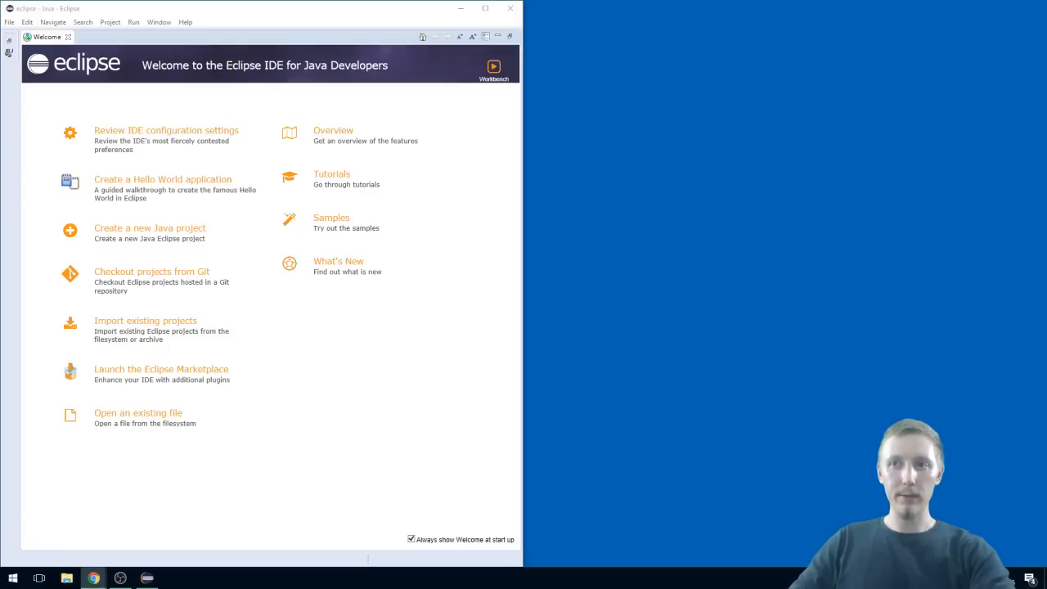
Step: Open the PyDev perspective in Eclipse and reveal its minimised views
left_click(161, 25)
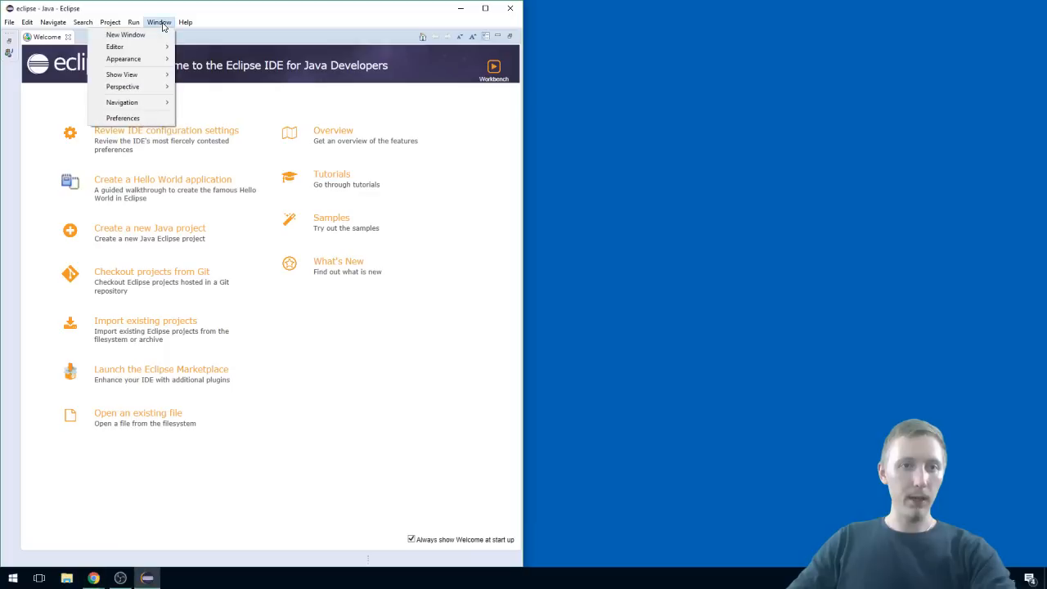
mouse_move(136, 86)
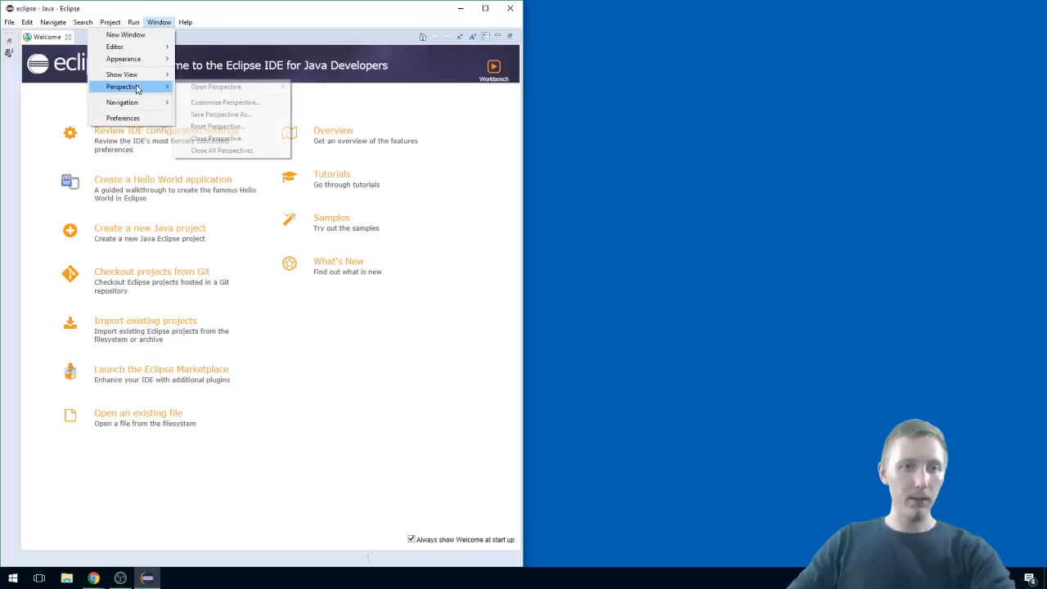
mouse_move(214, 88)
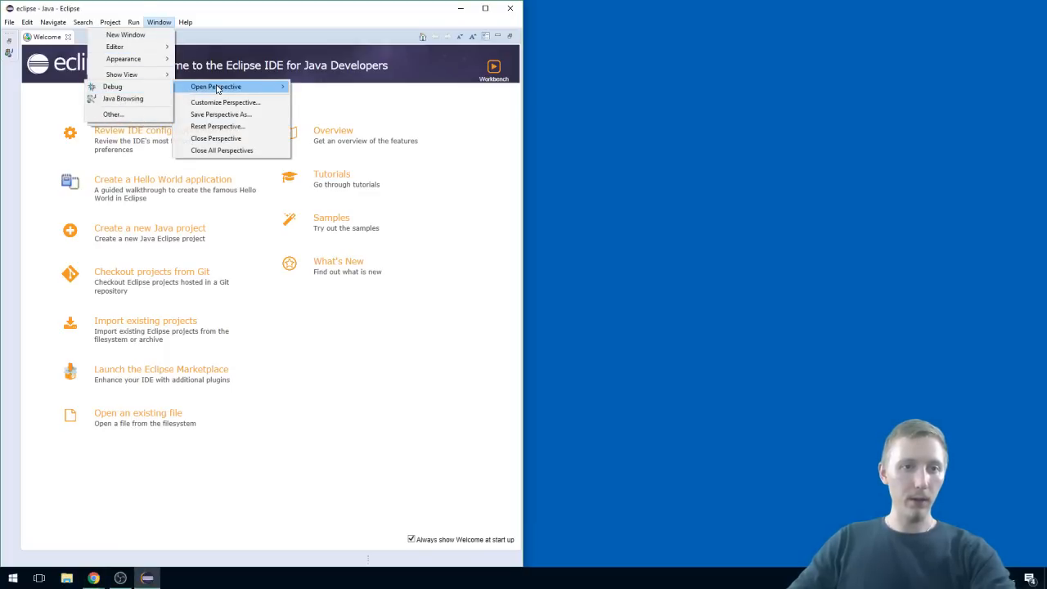
left_click(136, 115)
left_click(203, 219)
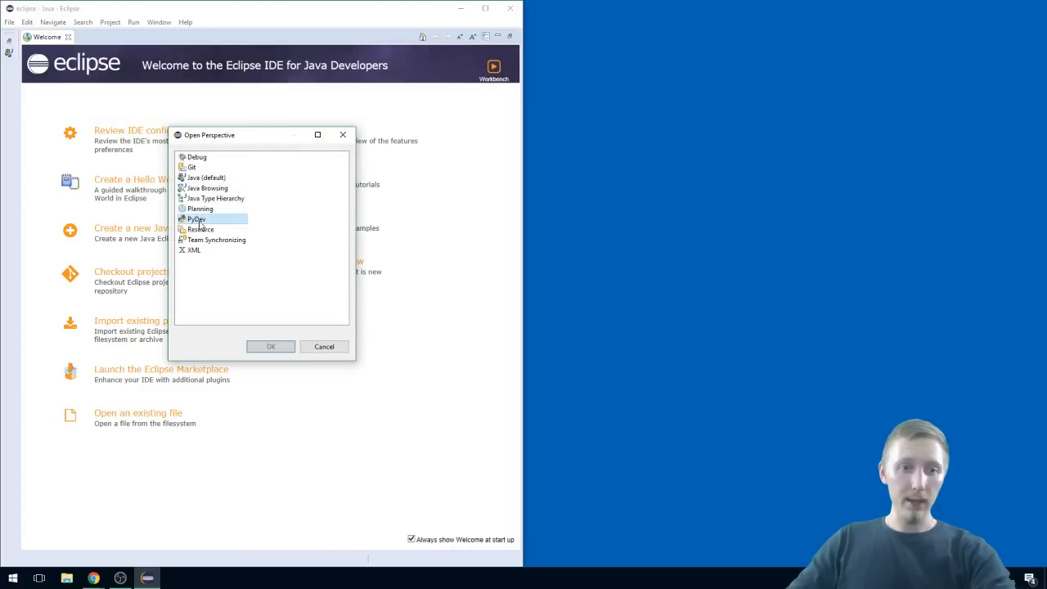
left_click(271, 347)
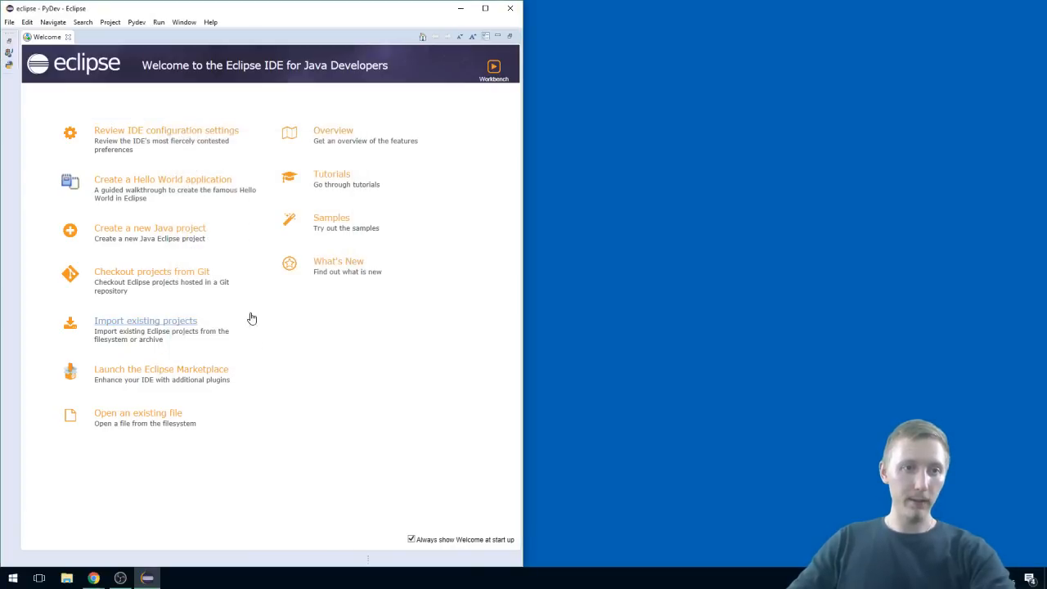
left_click(10, 66)
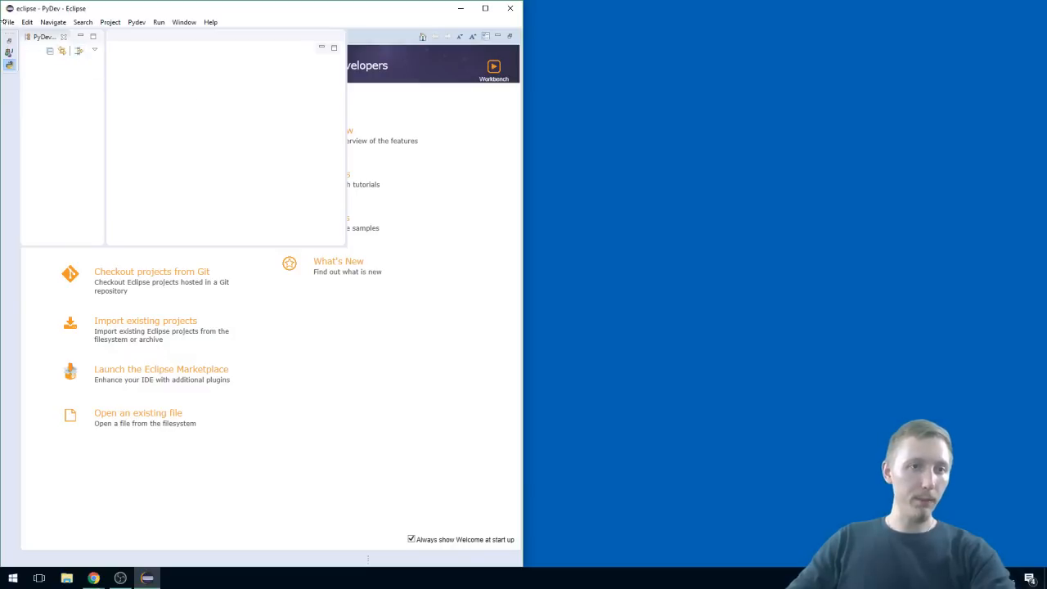
left_click(8, 22)
mouse_move(11, 36)
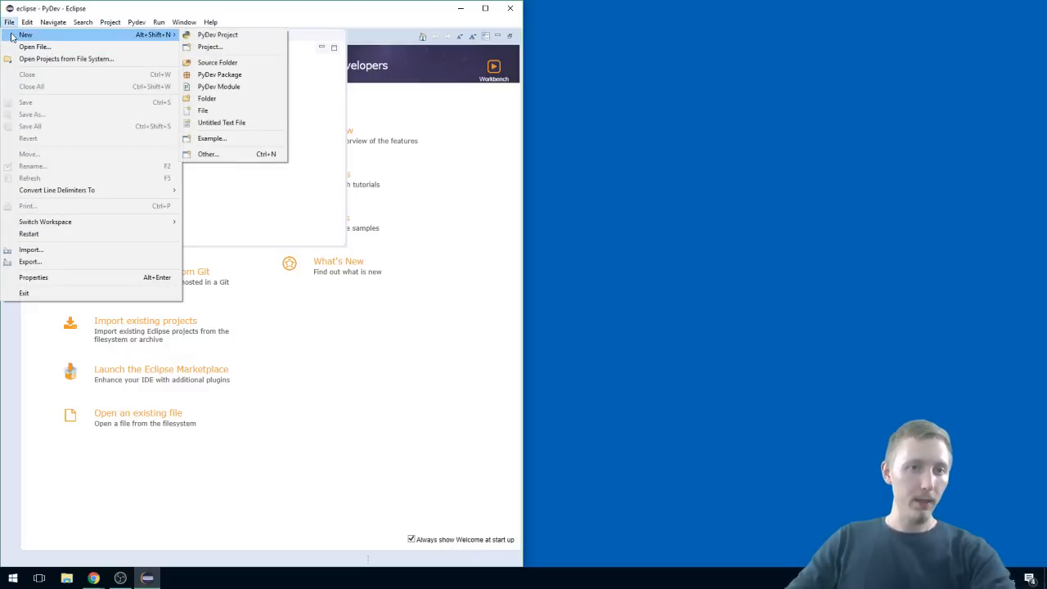
left_click(218, 38)
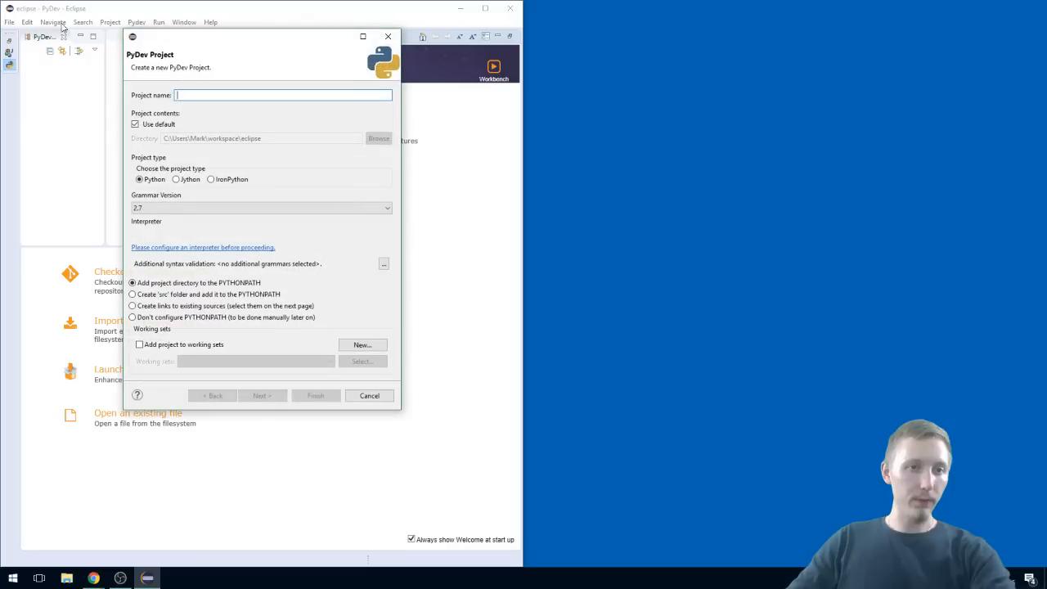
key("Escape")
Step: Start a new PyDev project named HelloProject with grammar version 3.0 - 3.5
left_click(18, 24)
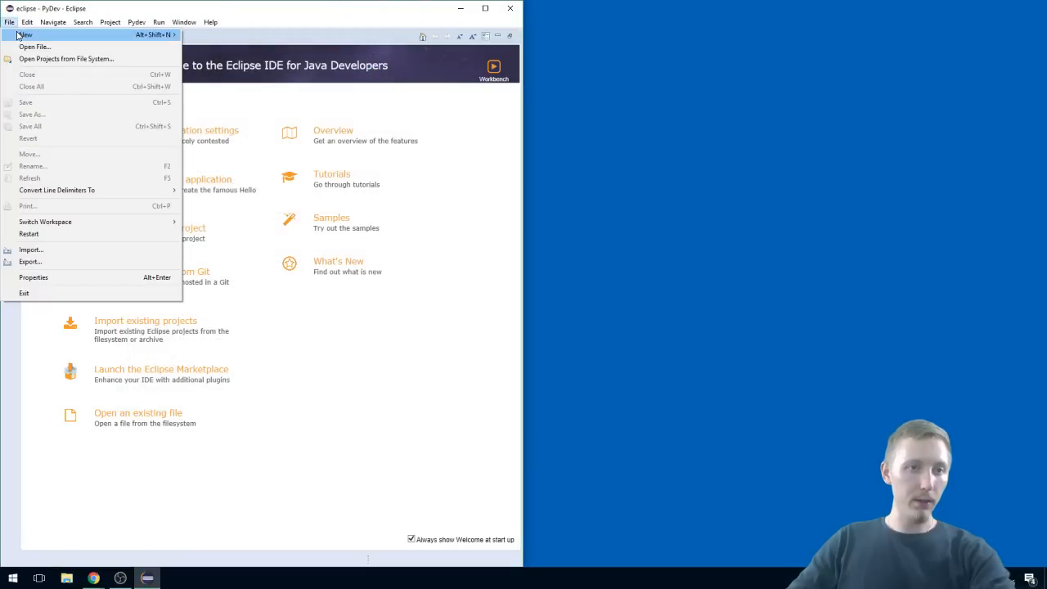
mouse_move(110, 36)
left_click(211, 35)
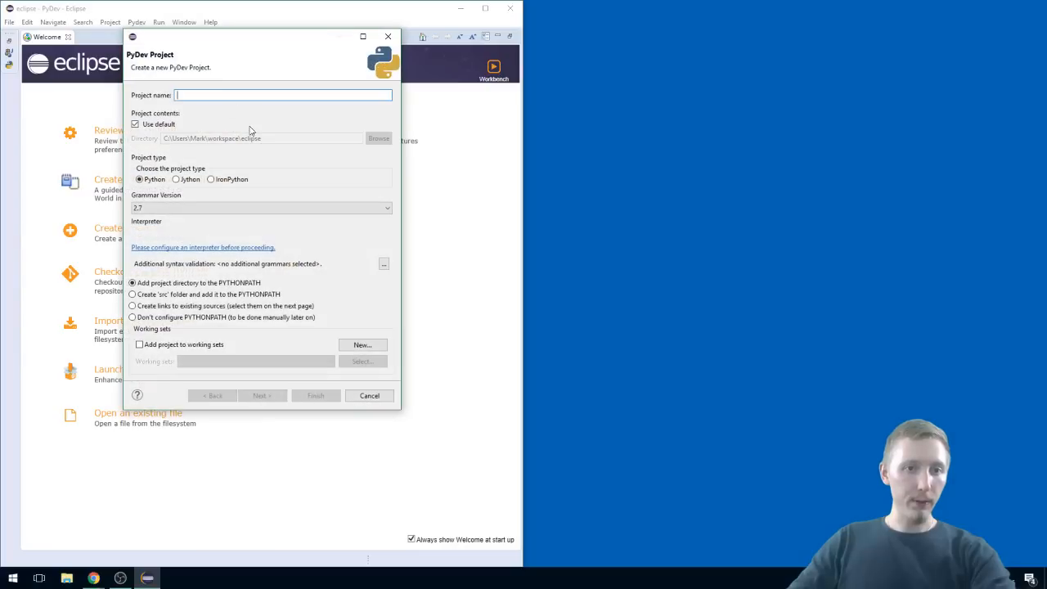
type("Hell")
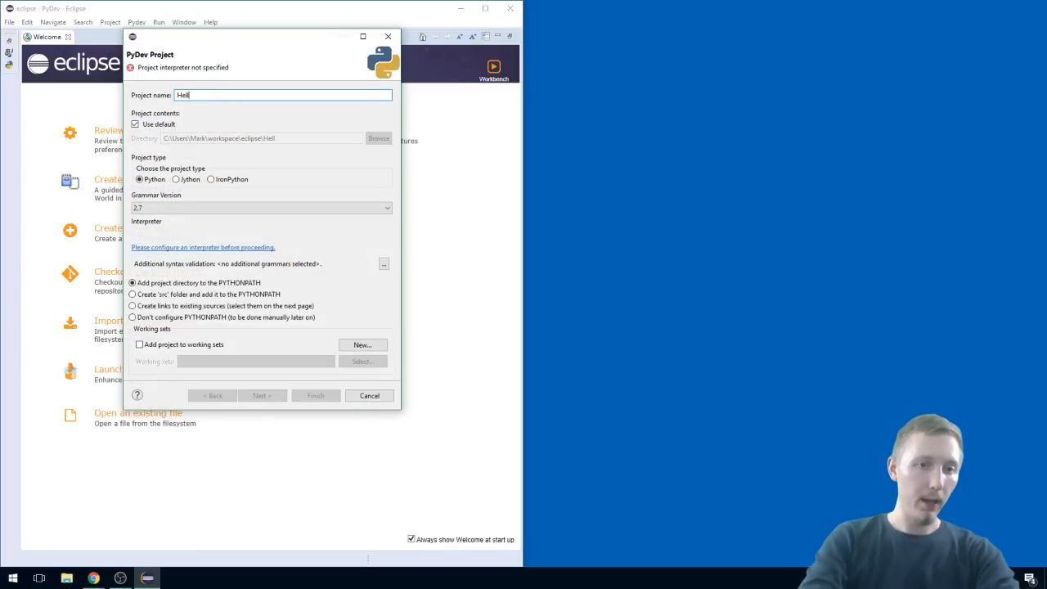
type("oProject")
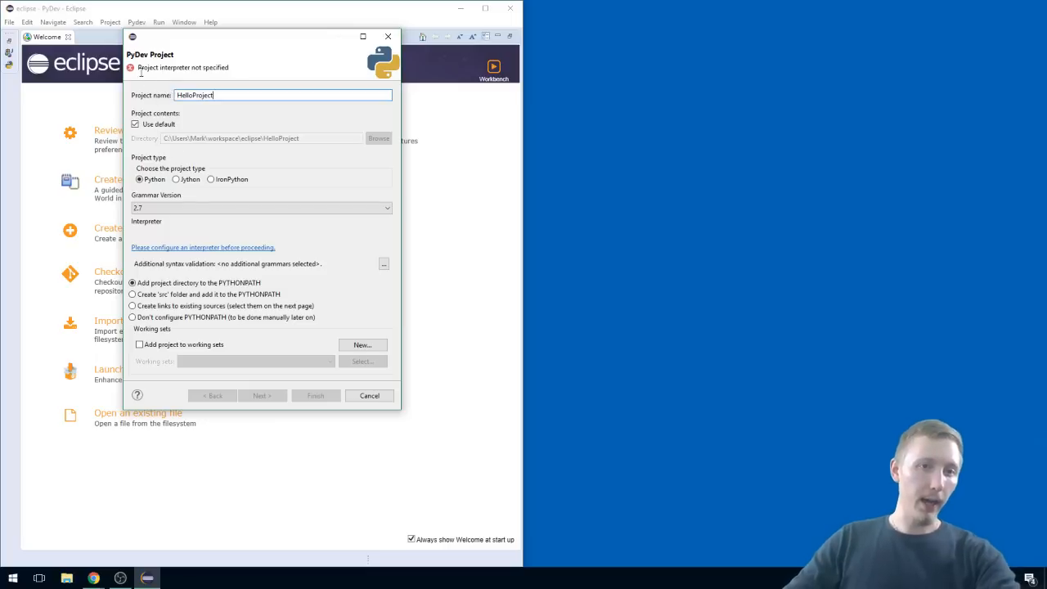
left_click(197, 208)
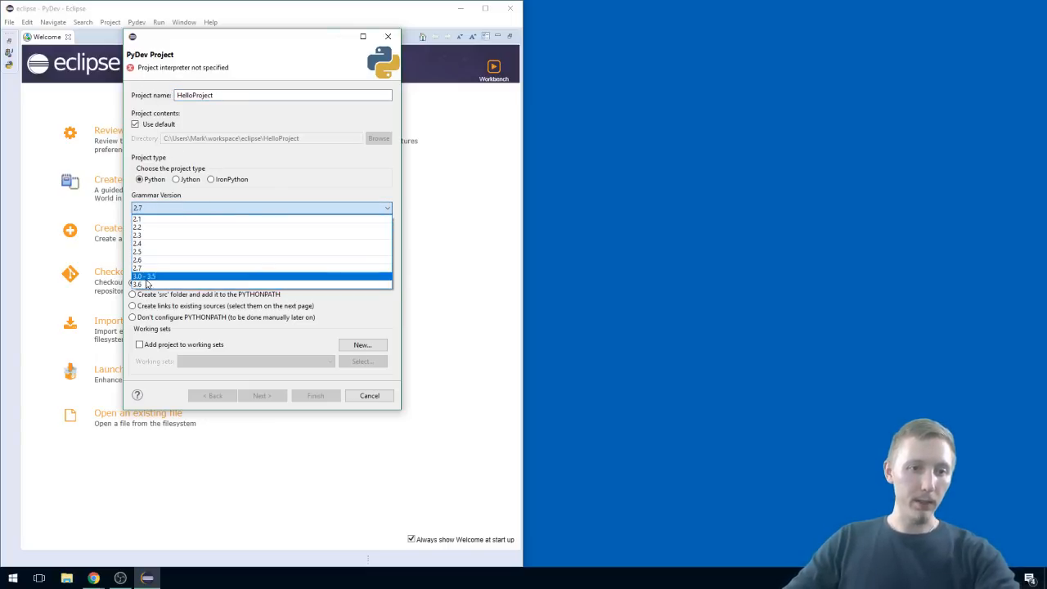
left_click(149, 278)
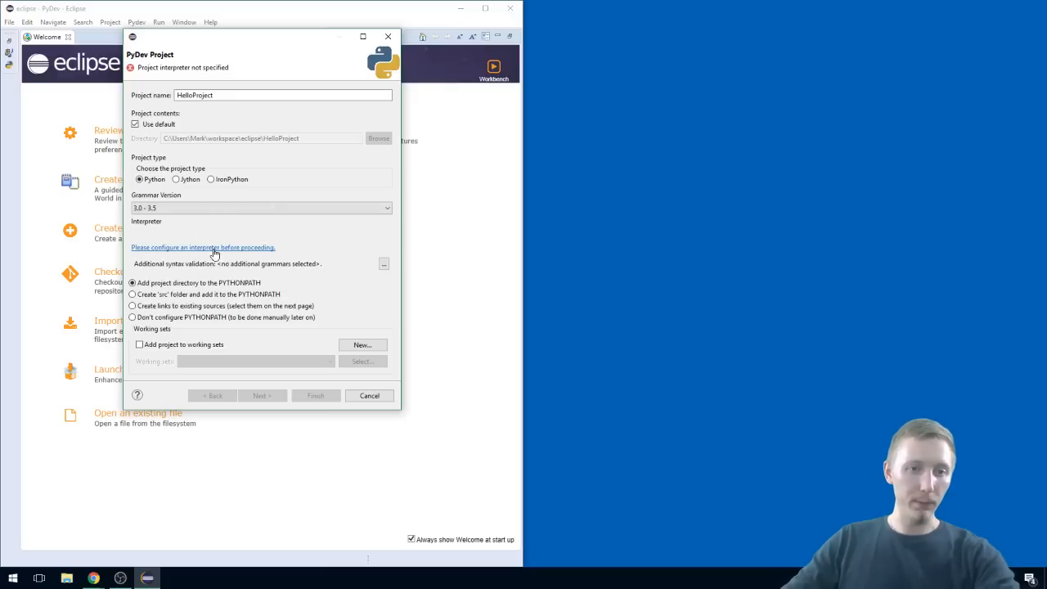
Step: Configure the project's Python interpreter with Quick Auto-Config and finish creating the project
left_click(192, 247)
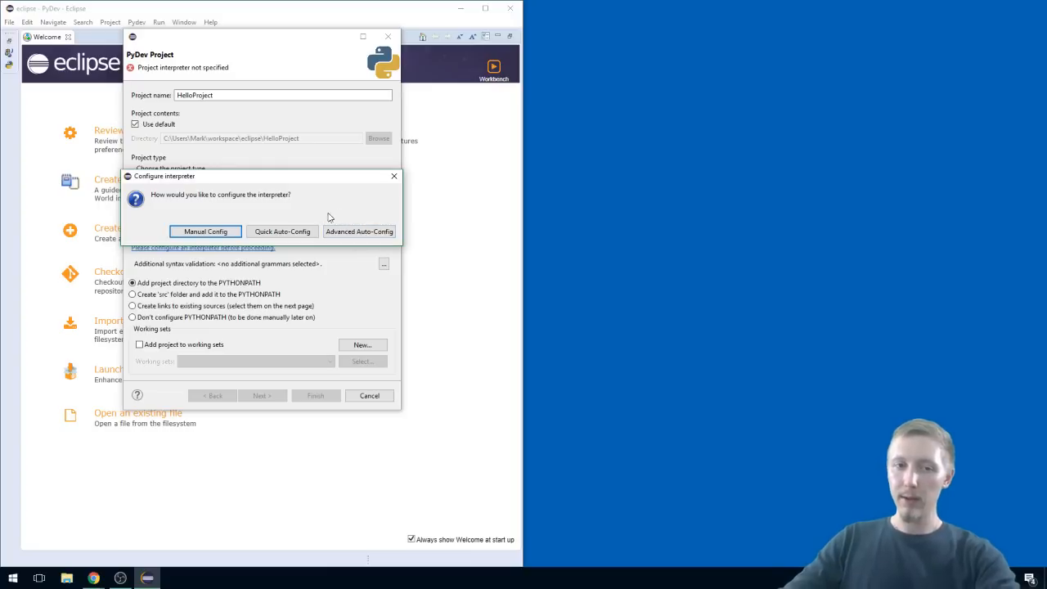
left_click(291, 234)
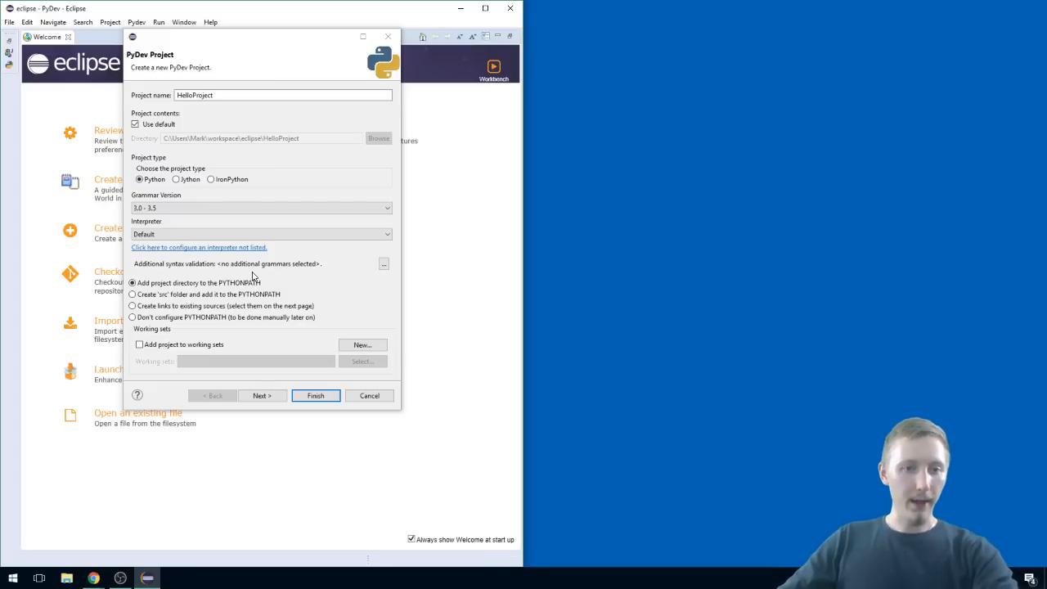
left_click(314, 395)
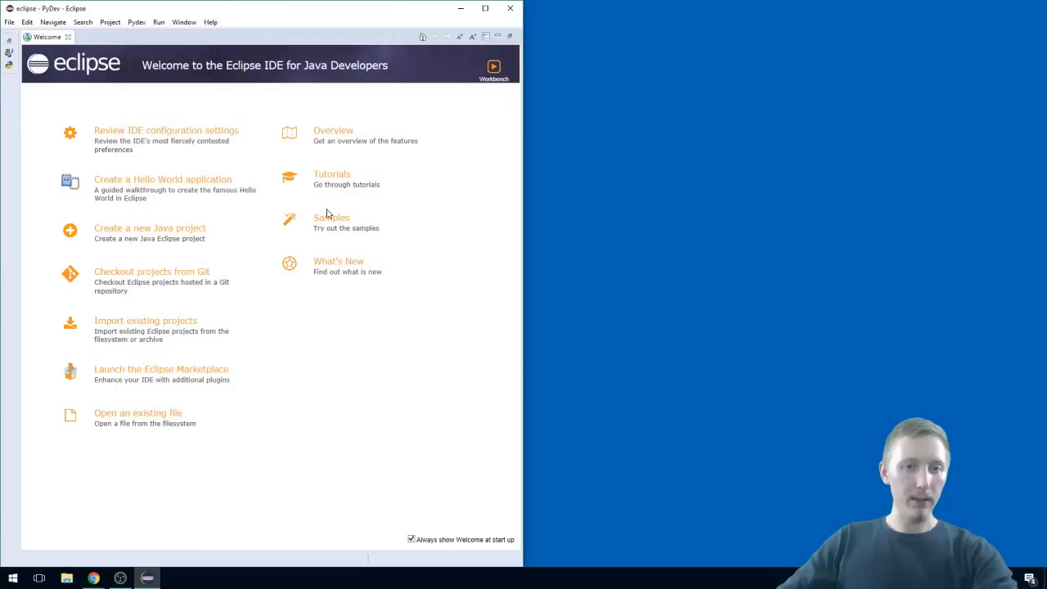
Step: Check the new HelloProject in the PyDev project explorer and maximise the Eclipse window
left_click(8, 64)
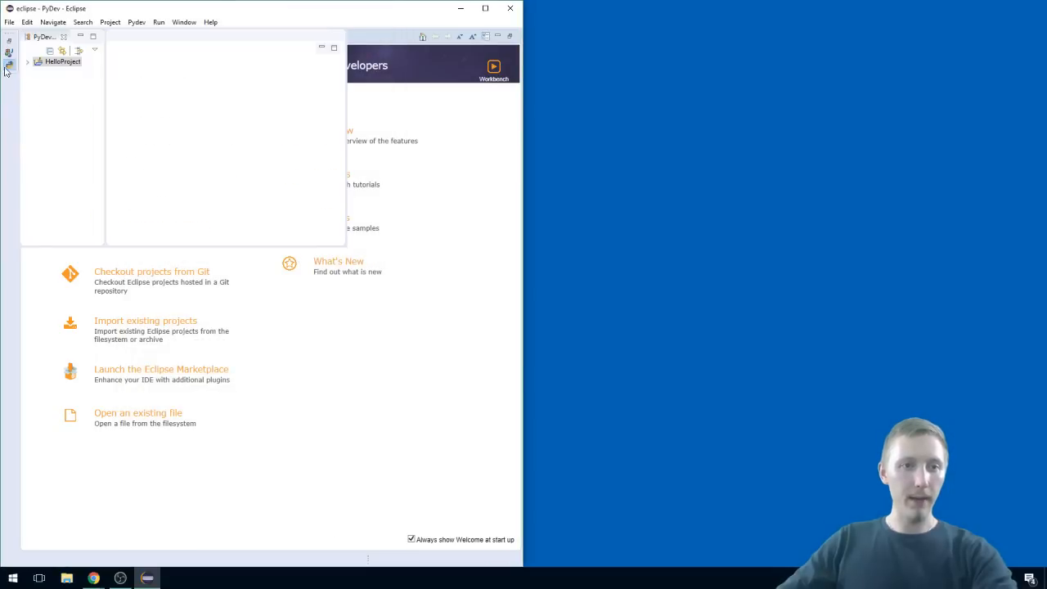
left_click(6, 68)
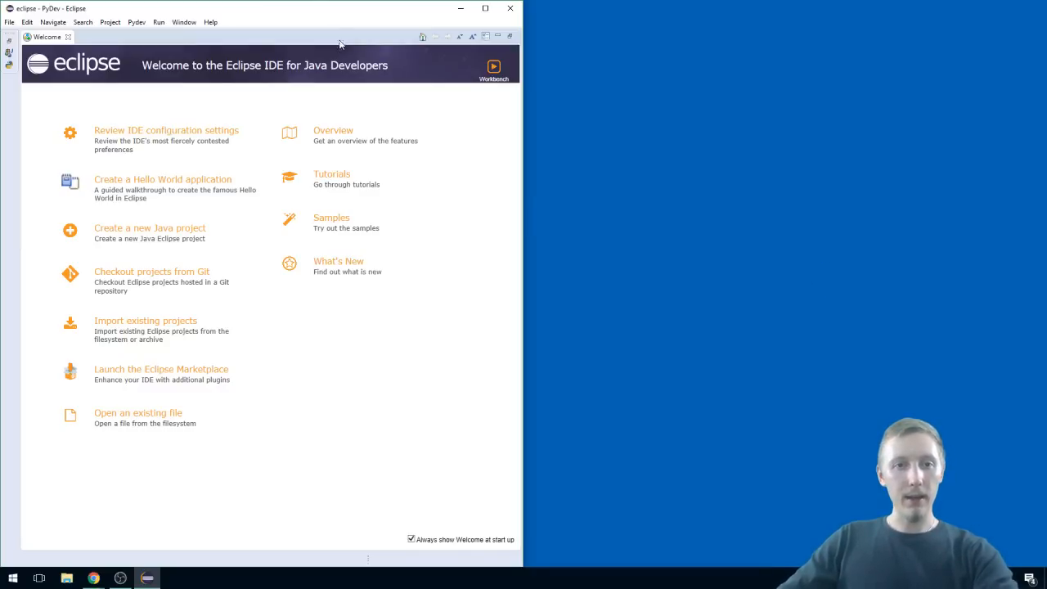
left_click_drag(299, 13, 304, 1)
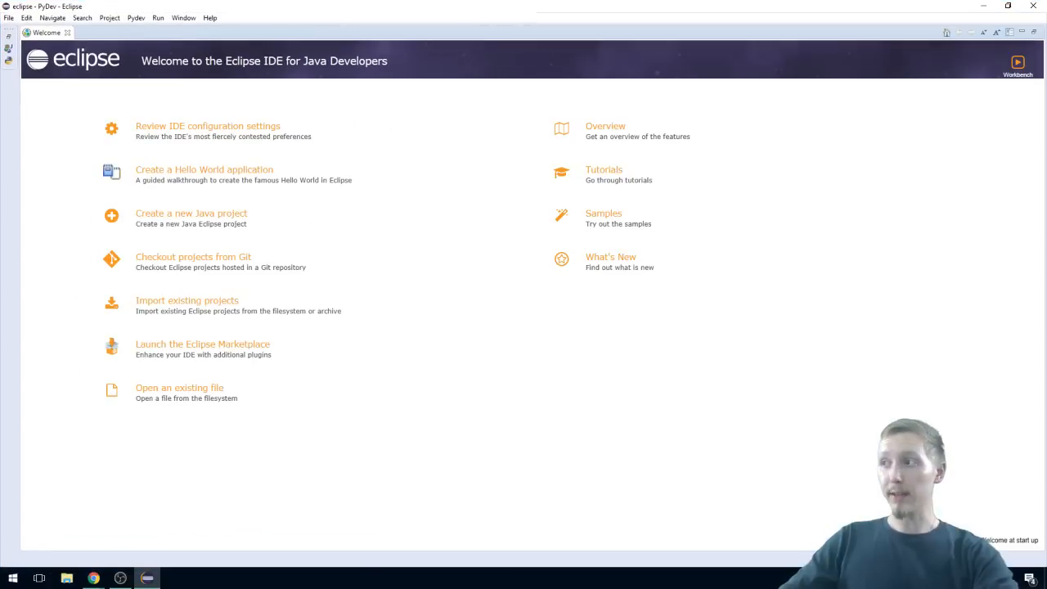